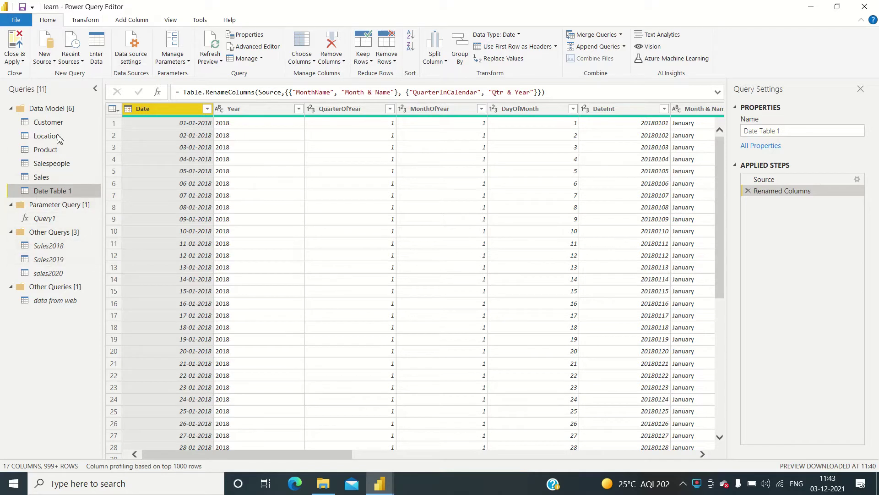
# Check the load settings of the Sales2018, data from web and Date Table 1 queries
pyautogui.rightClick(49, 247)
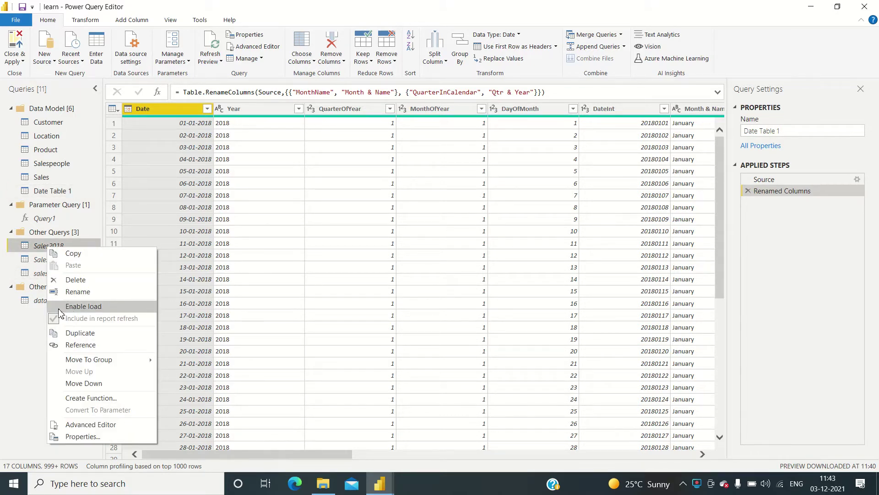
pyautogui.click(7, 333)
pyautogui.rightClick(56, 301)
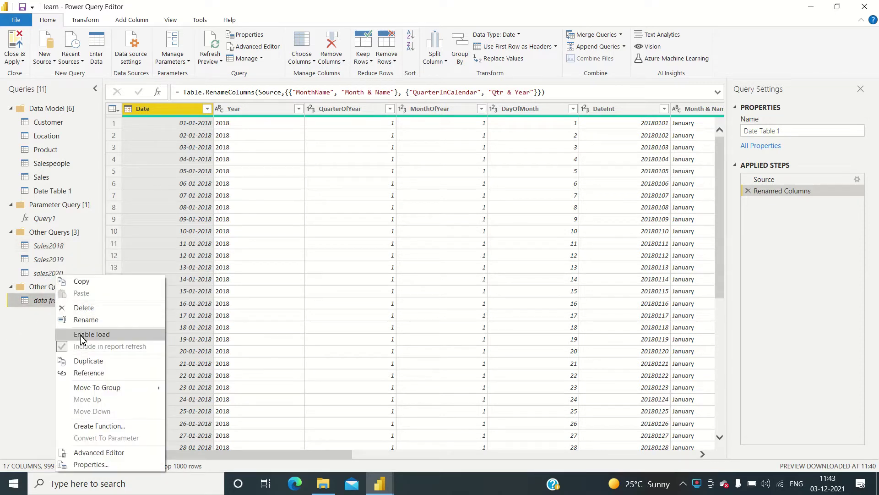
pyautogui.click(16, 343)
pyautogui.rightClick(36, 195)
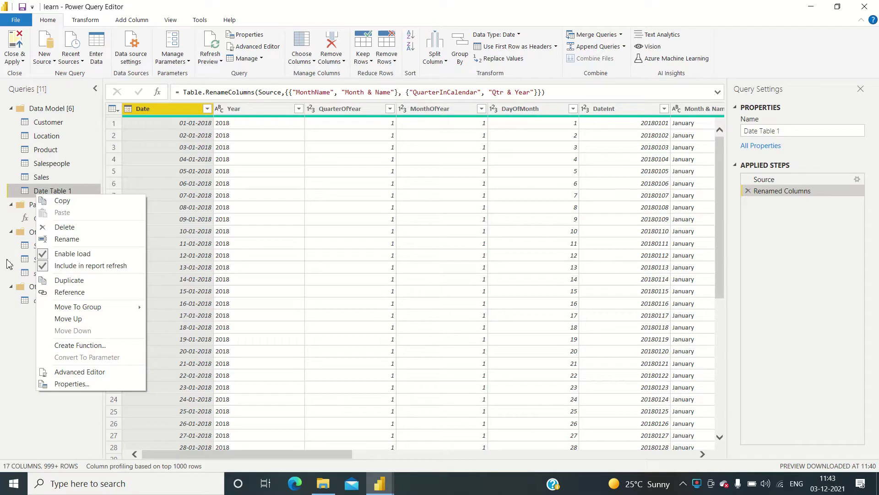
pyautogui.click(4, 355)
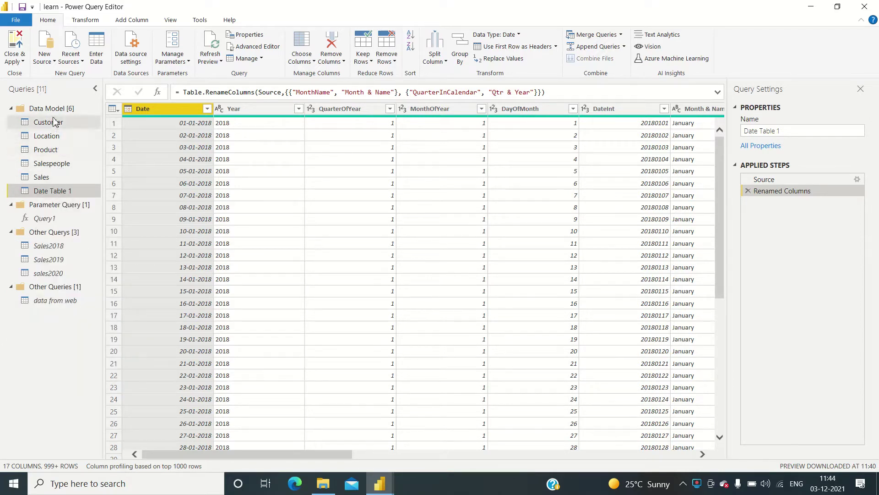
# Rename the Date Table 1 query as Date
pyautogui.click(795, 132)
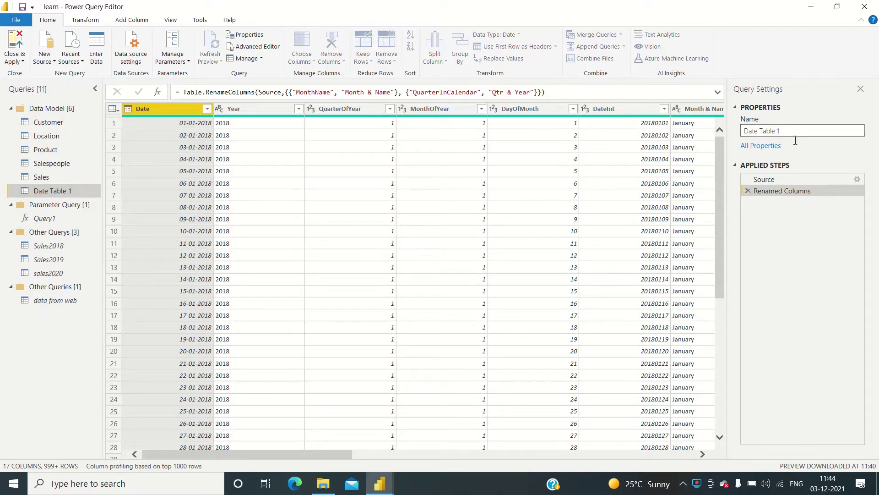
pyautogui.press('BackSpace')
pyautogui.press('BackSpace')
pyautogui.press('BackSpace')
pyautogui.press('BackSpace')
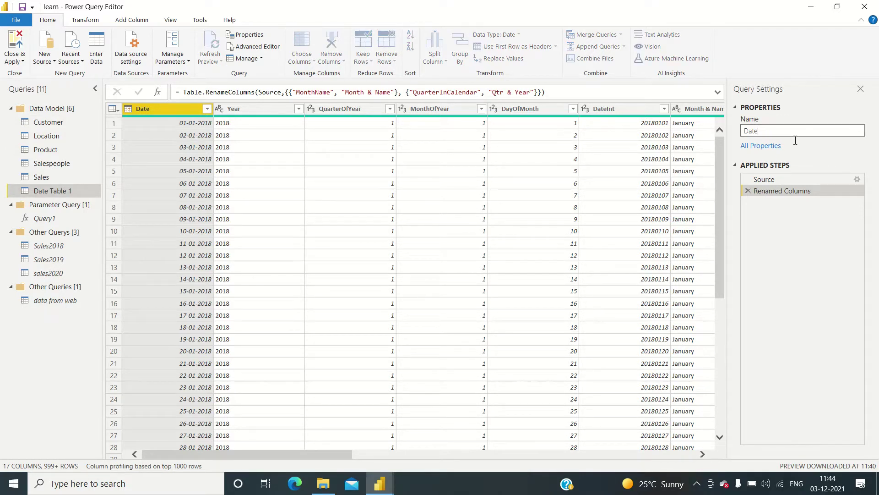
pyautogui.press('Return')
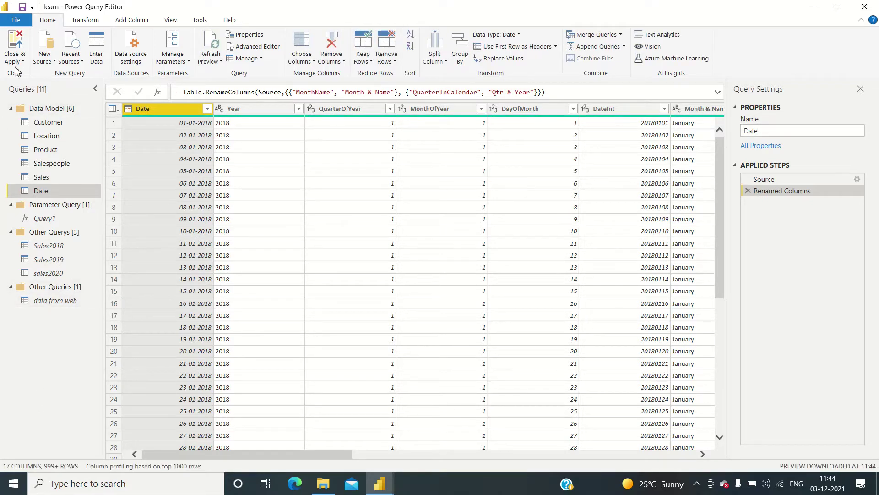
# Apply the query changes and close the Power Query Editor
pyautogui.click(18, 64)
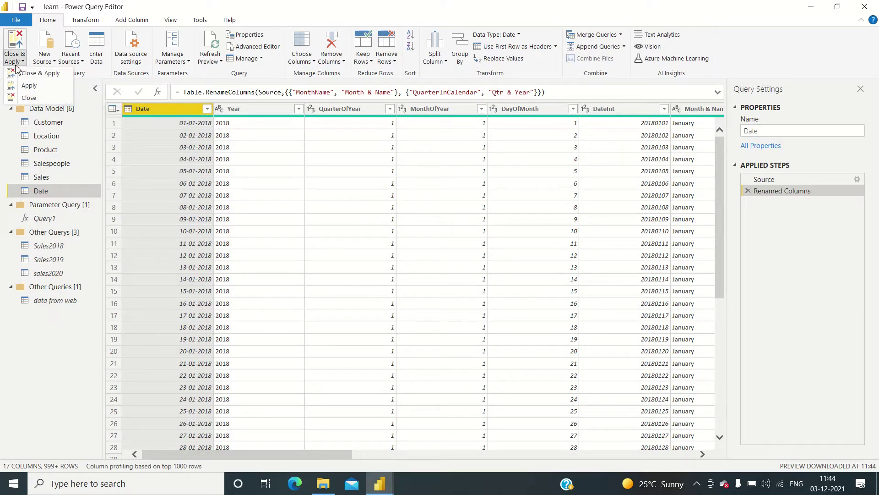
pyautogui.click(379, 483)
pyautogui.click(362, 455)
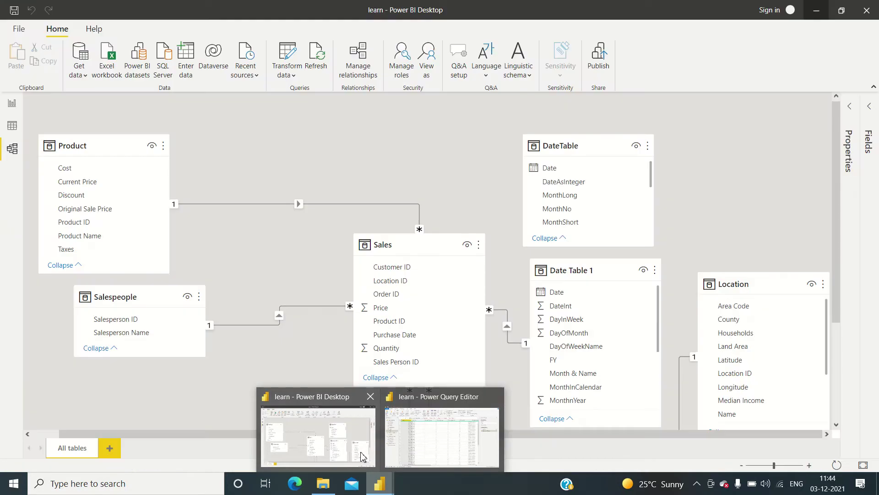
pyautogui.click(418, 459)
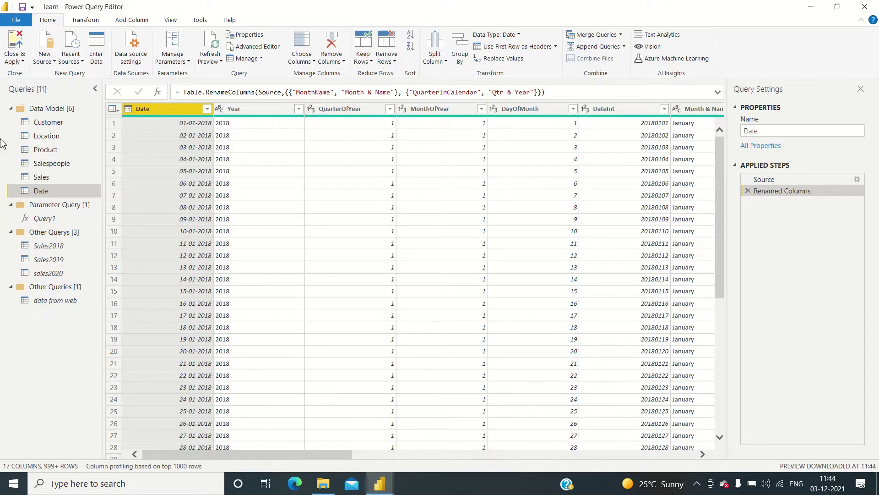
pyautogui.click(22, 61)
pyautogui.click(29, 75)
# Bring the Power BI Desktop window with the model diagram back to the front
pyautogui.moveTo(383, 491)
pyautogui.click(346, 454)
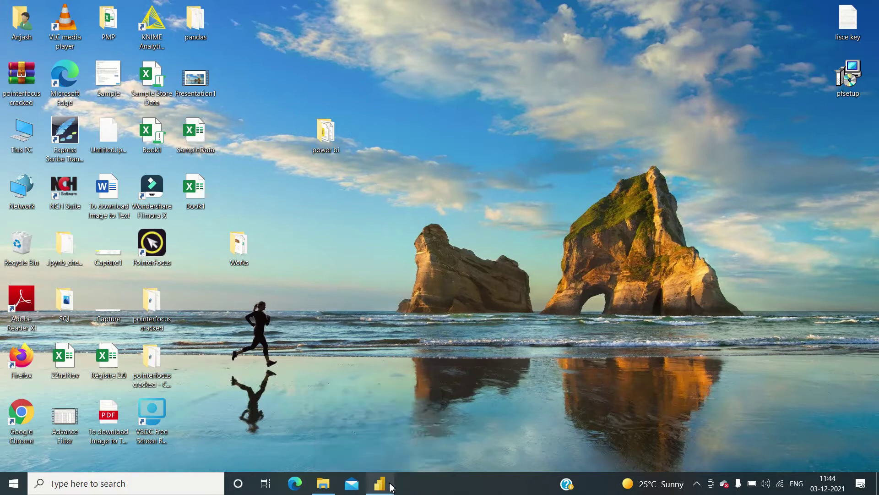
pyautogui.click(383, 450)
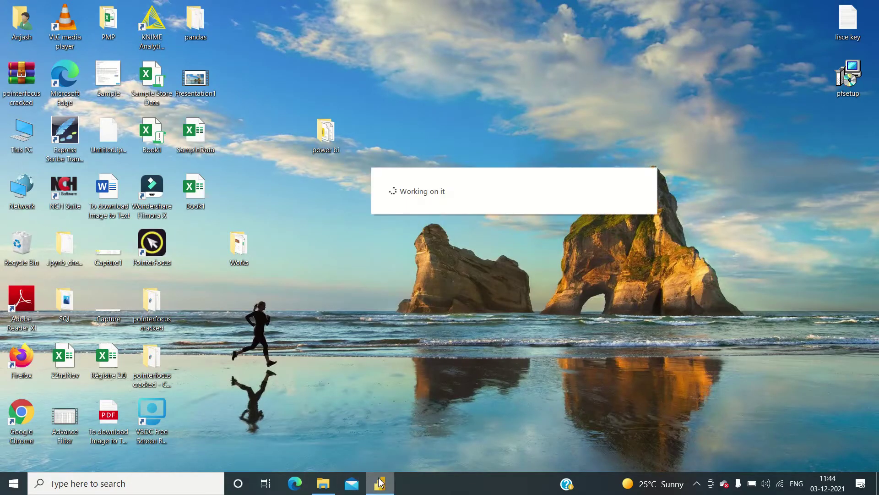
pyautogui.moveTo(383, 487)
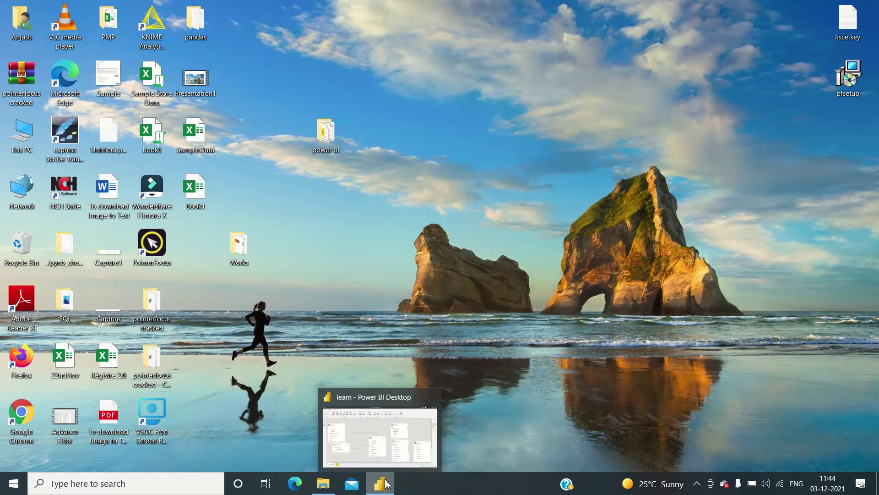
pyautogui.click(384, 452)
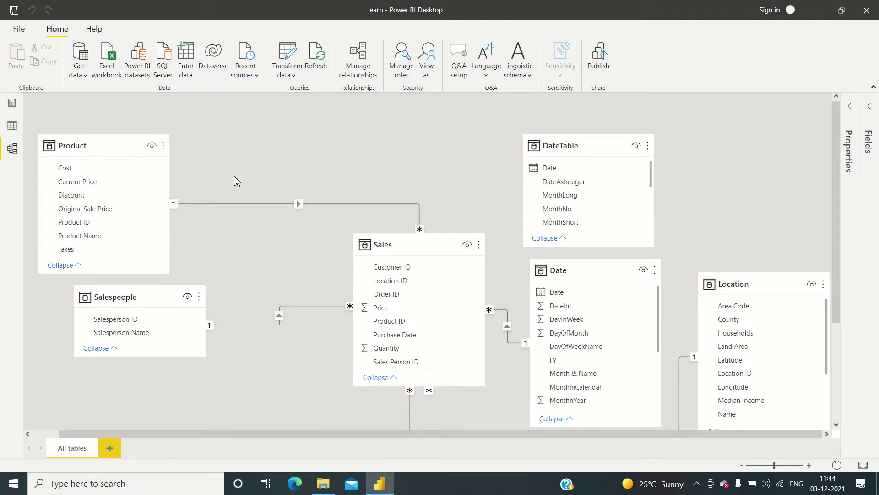
# Open the Power Query Editor from the report view and compare its queries with the tables in the report's field list
pyautogui.click(13, 104)
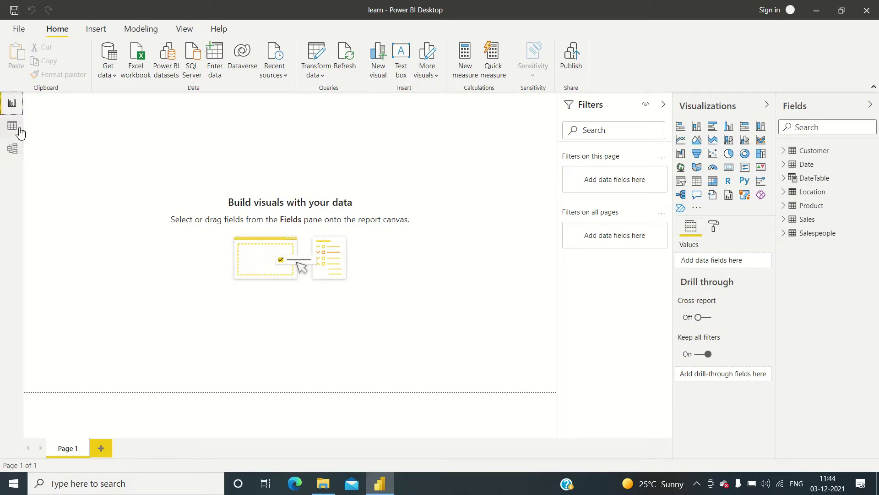
pyautogui.click(322, 79)
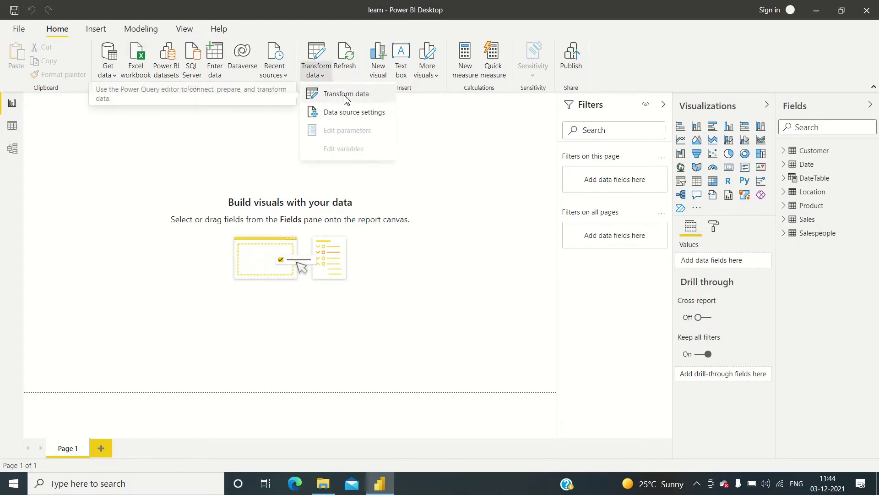
pyautogui.click(345, 96)
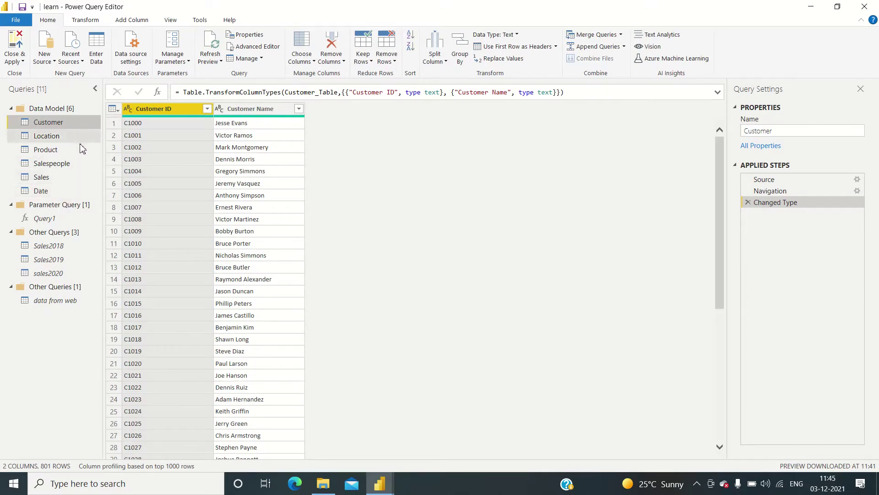
pyautogui.hotkey('alt', 'Tab')
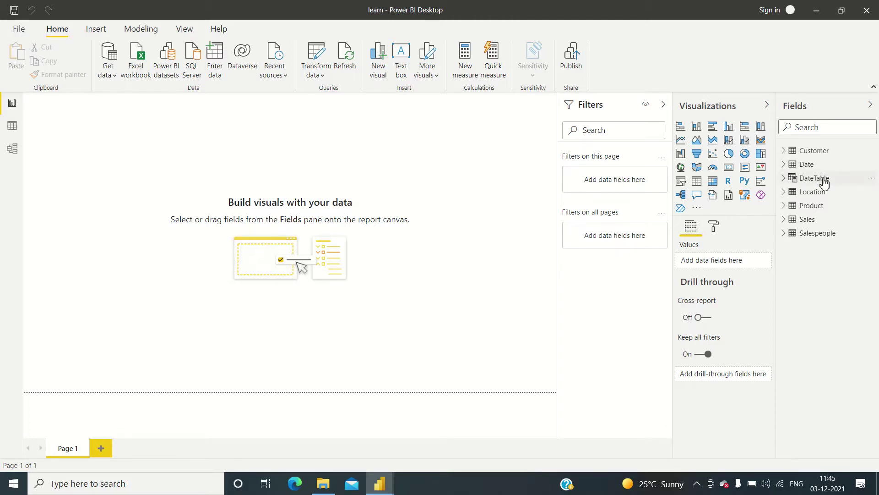
pyautogui.hotkey('alt', 'Tab')
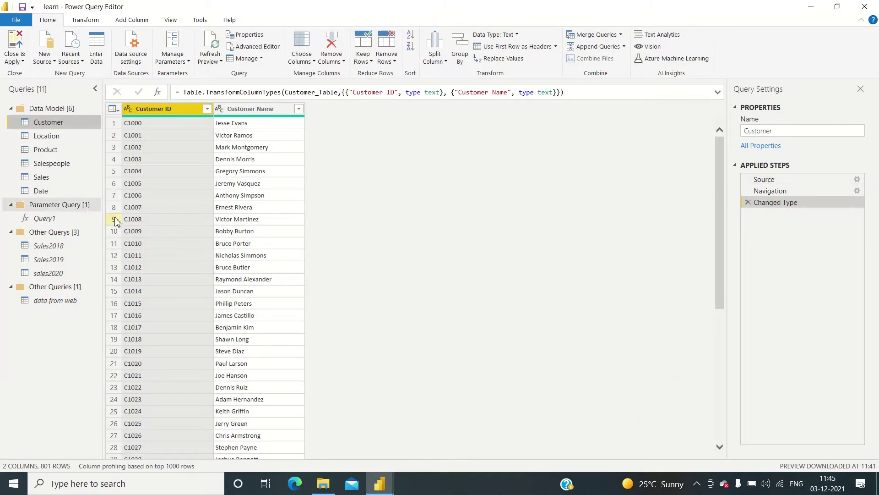
pyautogui.hotkey('alt', 'Tab')
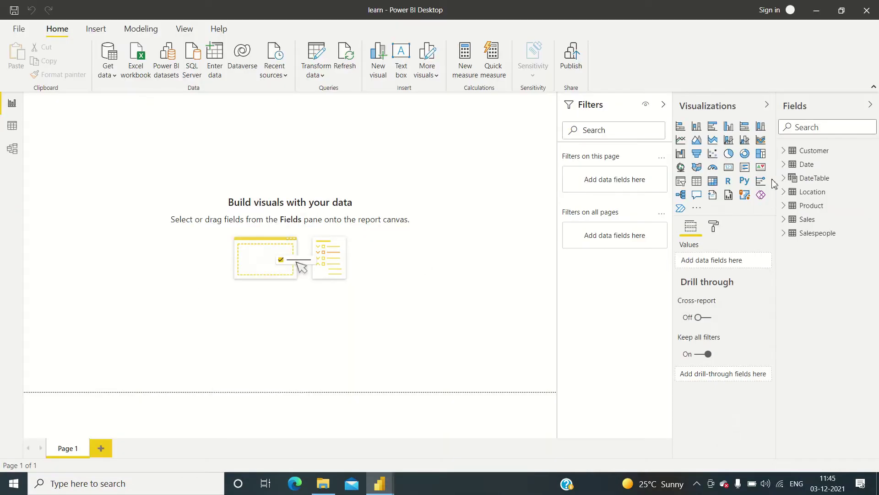
# Delete the DateTable table from the model, then close the Power Query Editor with its changes applied
pyautogui.click(872, 178)
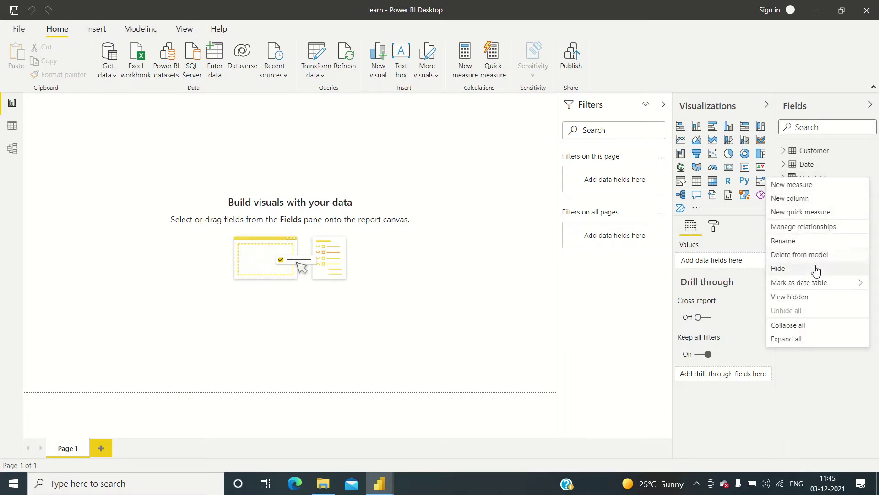
pyautogui.press('Escape')
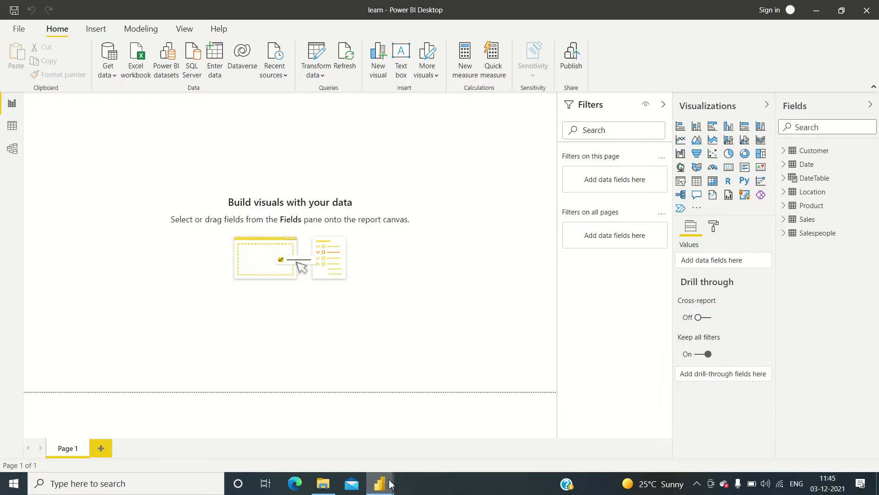
pyautogui.moveTo(380, 483)
pyautogui.click(415, 457)
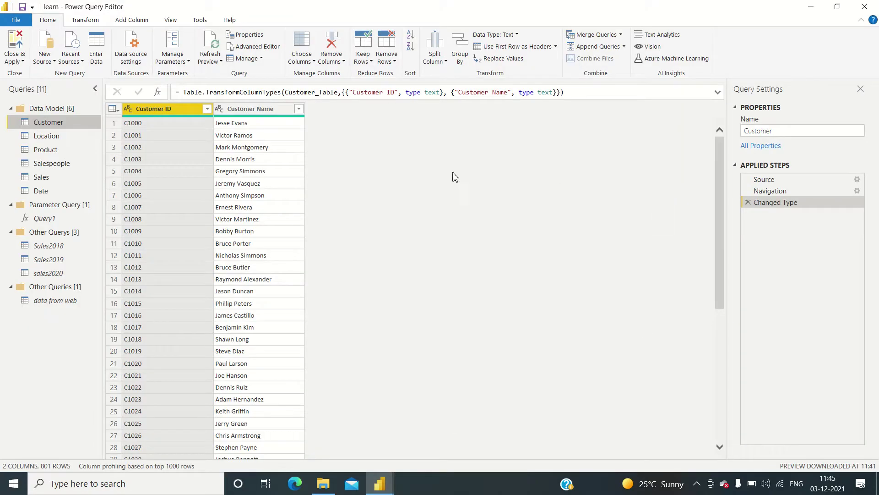
pyautogui.click(14, 52)
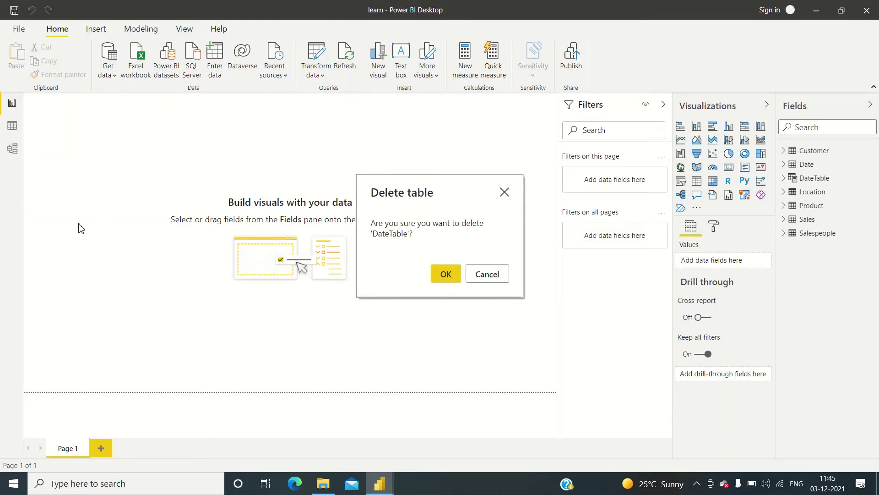
pyautogui.click(448, 274)
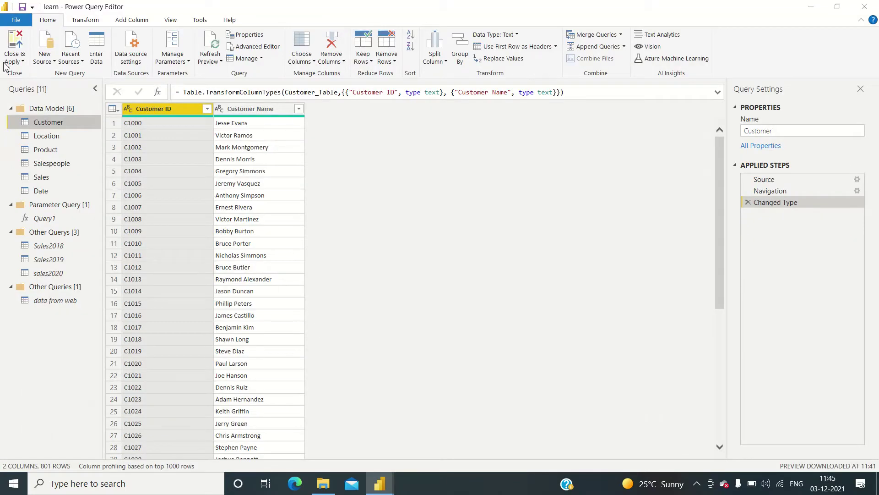
pyautogui.click(14, 59)
pyautogui.click(27, 73)
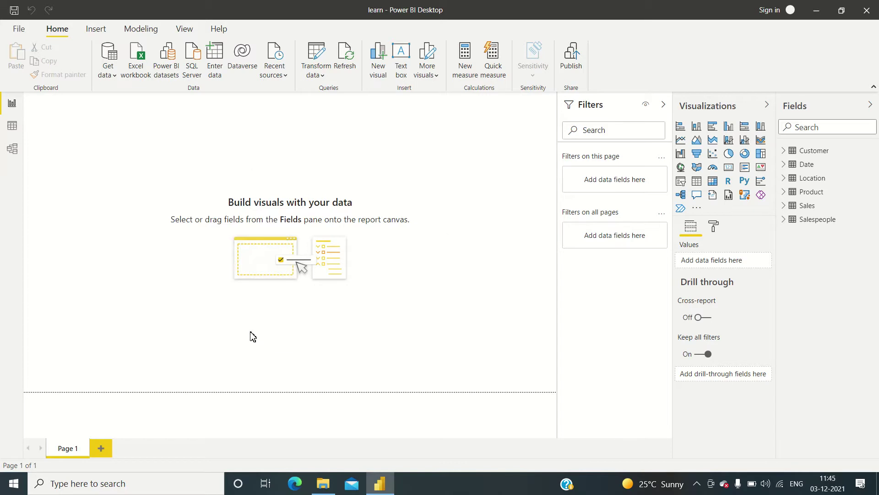
# Examine the Customer, Date and Sales tables in the data view, including the Customer ID column of Sales
pyautogui.click(17, 132)
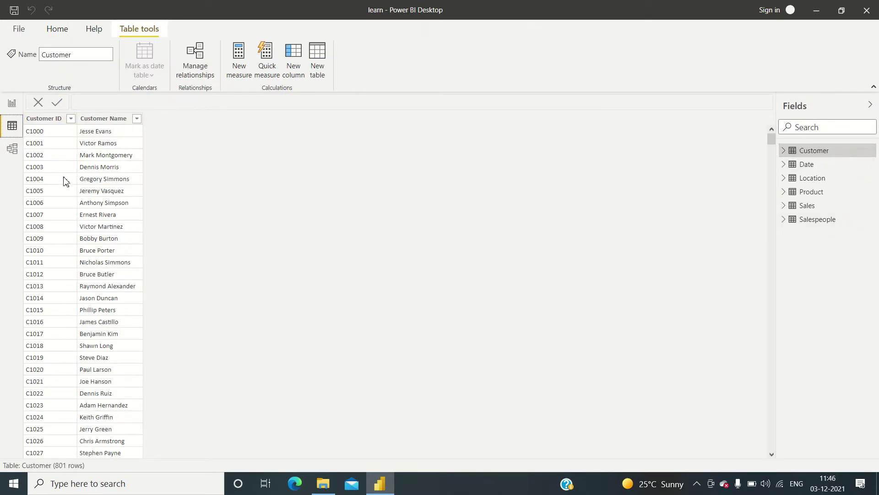
pyautogui.scroll(-10, 51, 235)
pyautogui.scroll(10, 163, 227)
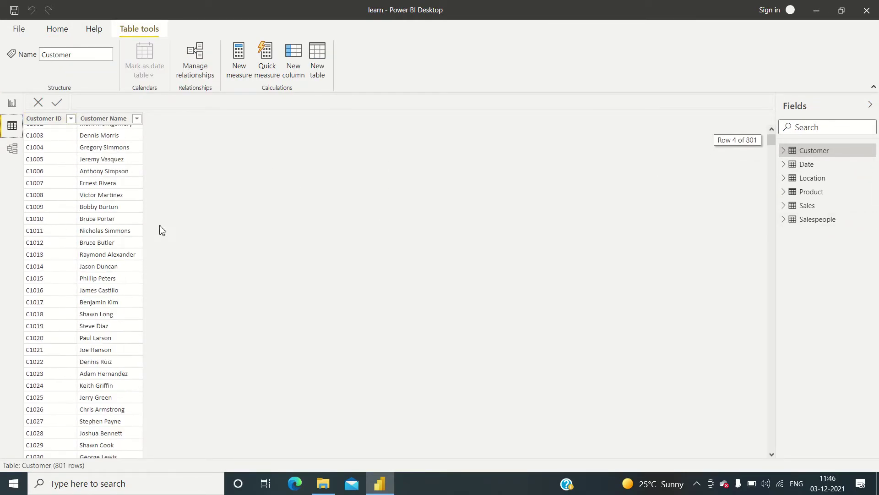
pyautogui.click(820, 172)
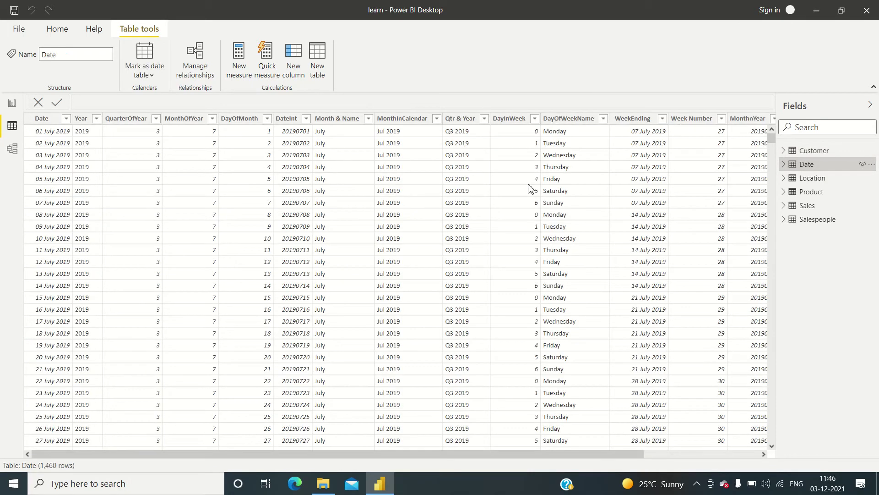
pyautogui.click(815, 206)
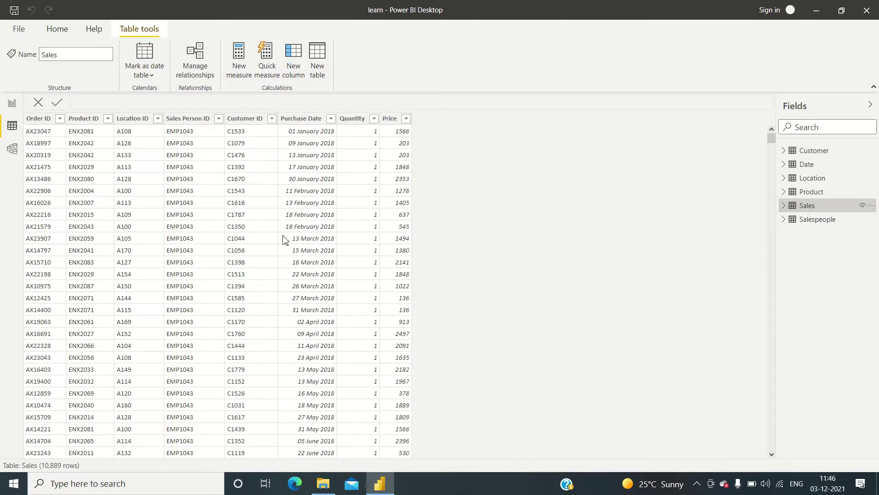
pyautogui.click(251, 209)
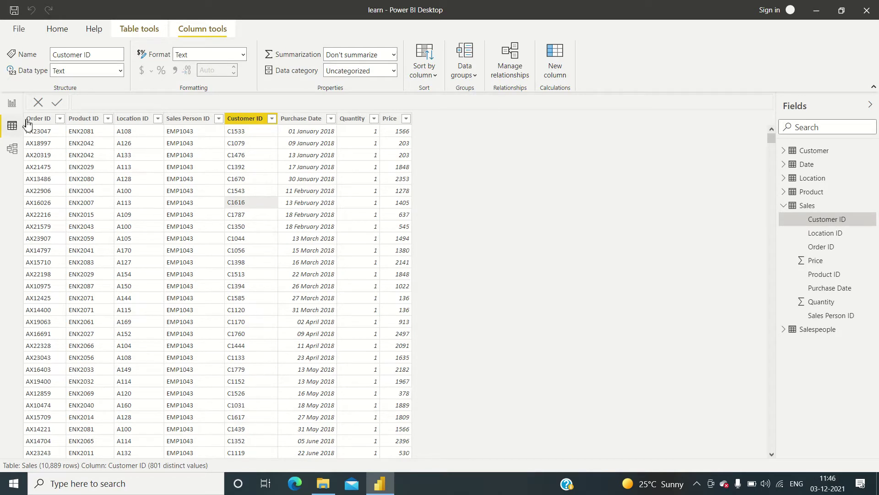
# In the model view, move the Salespeople table directly beside the Product table, with their upper edges level
pyautogui.click(9, 153)
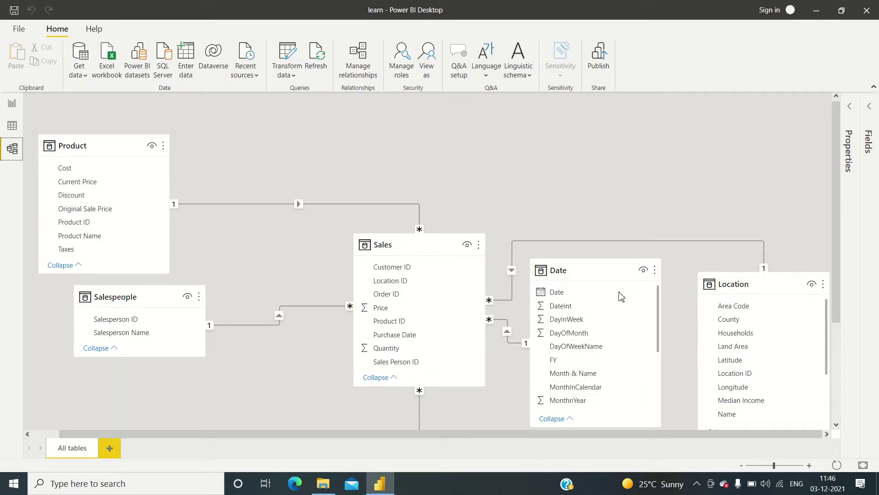
pyautogui.moveTo(129, 151)
pyautogui.click(110, 149)
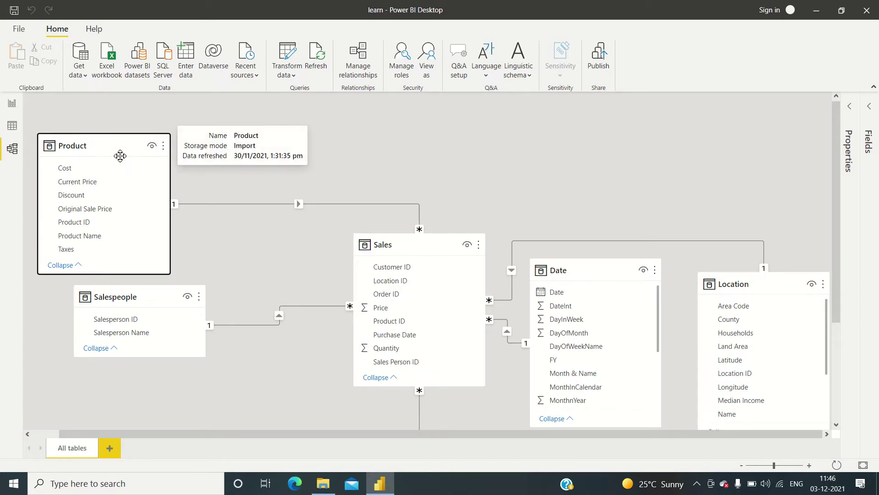
pyautogui.moveTo(147, 298); pyautogui.dragTo(262, 146)
pyautogui.moveTo(84, 144); pyautogui.dragTo(92, 118)
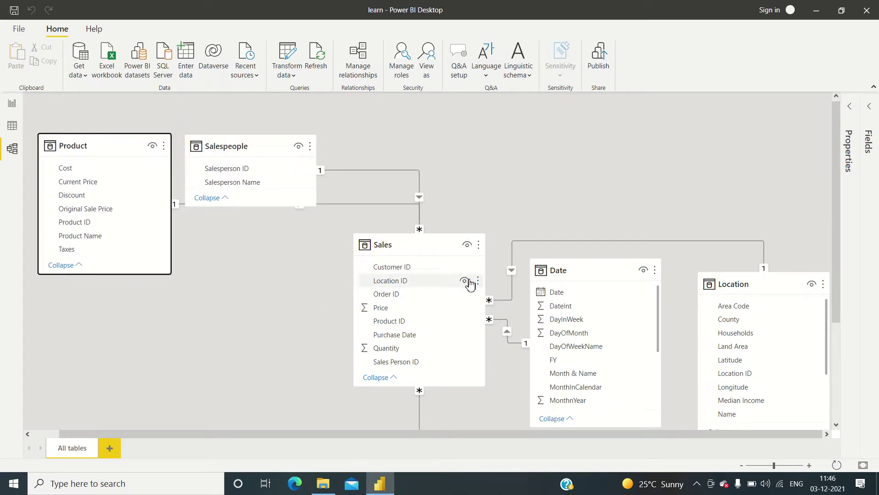
# Move the Date and Location tables into the same row, following the Salespeople table
pyautogui.click(574, 272)
pyautogui.moveTo(573, 272); pyautogui.dragTo(366, 150)
pyautogui.moveTo(740, 290); pyautogui.dragTo(541, 159)
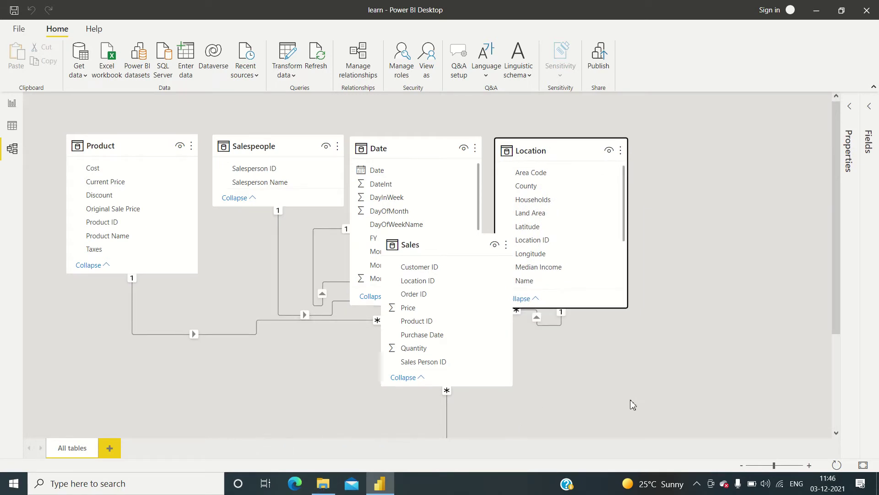
# Move the Sales table beneath the Salespeople table, then collapse and re-expand the Product card
pyautogui.moveTo(426, 258); pyautogui.dragTo(261, 312)
pyautogui.moveTo(128, 140)
pyautogui.mouseDown()
pyautogui.moveTo(147, 130)
pyautogui.moveTo(142, 135)
pyautogui.mouseUp()
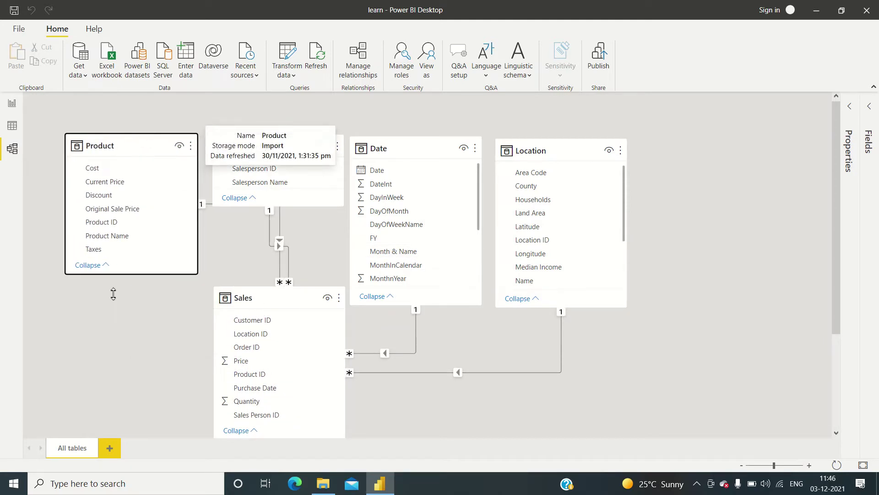
pyautogui.click(110, 270)
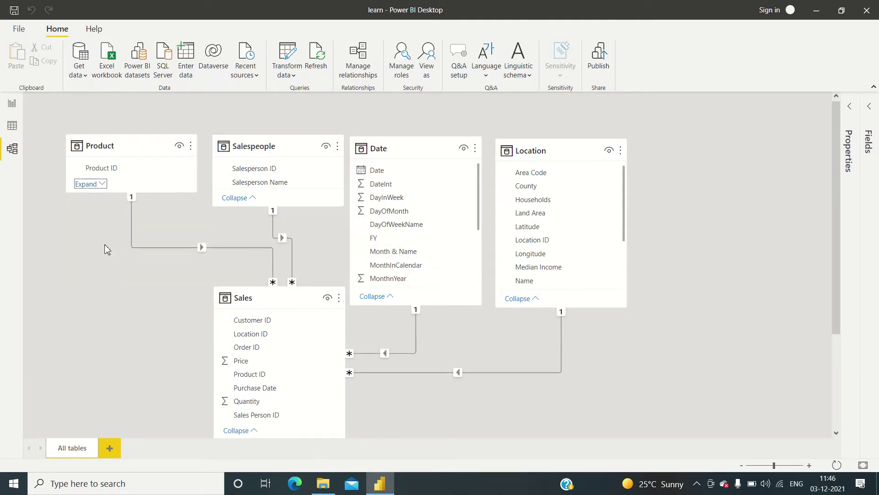
pyautogui.click(105, 184)
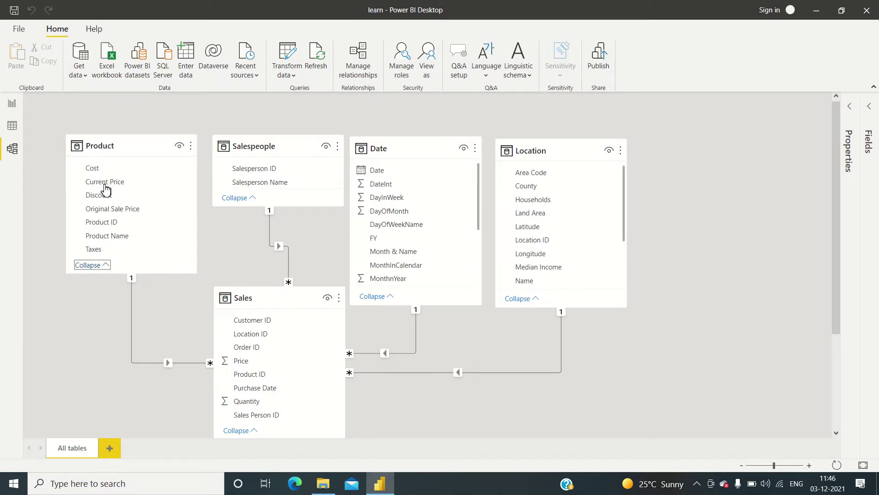
# Resize the Product, Salespeople, Date and Location cards to the same short height, with about three fields showing
pyautogui.click(245, 211)
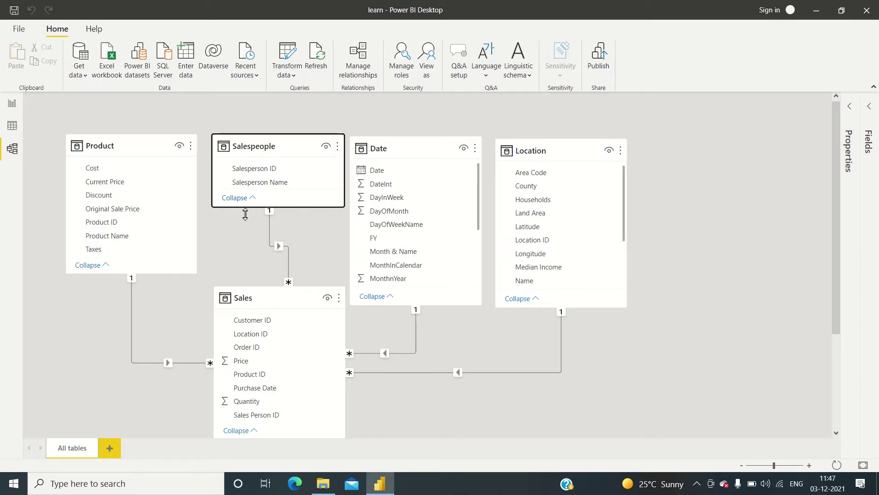
pyautogui.moveTo(281, 213); pyautogui.dragTo(281, 278)
pyautogui.click(401, 160)
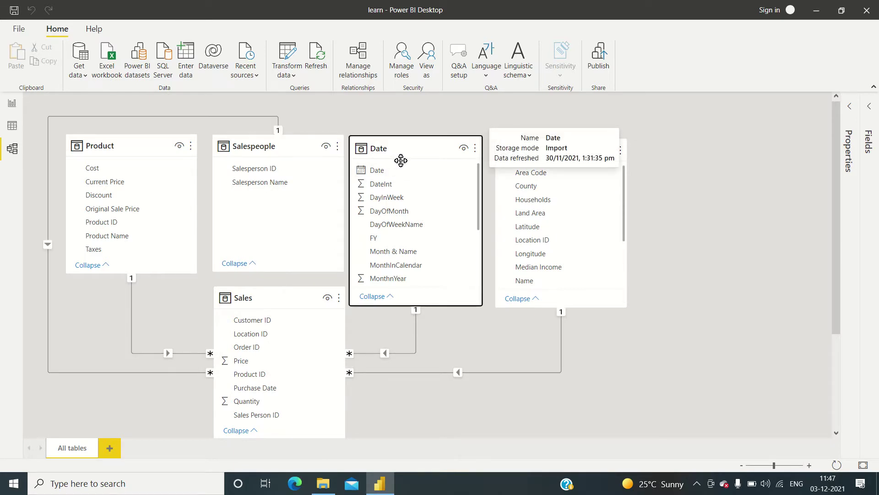
pyautogui.moveTo(149, 278); pyautogui.dragTo(151, 225)
pyautogui.moveTo(284, 278); pyautogui.dragTo(280, 225)
pyautogui.moveTo(435, 310); pyautogui.dragTo(418, 219)
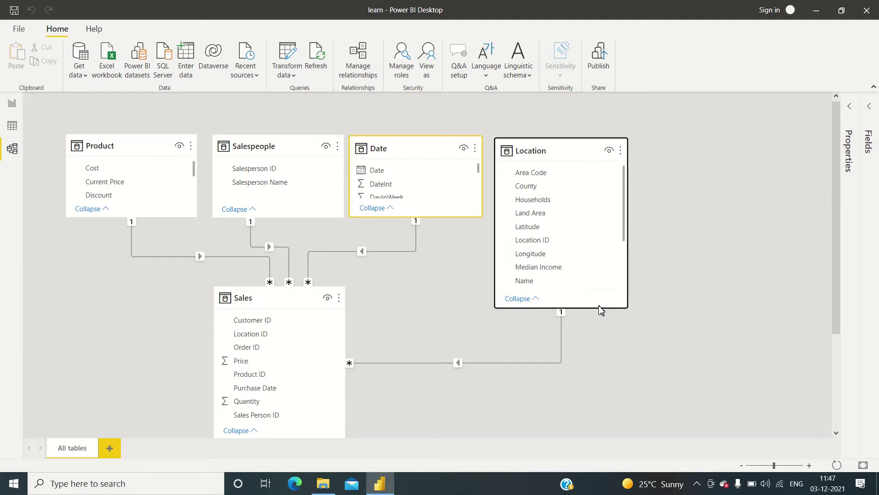
pyautogui.moveTo(601, 312); pyautogui.dragTo(573, 223)
# Place the Sales table centrally below the row and move the Customer table to the end of the row, beside Location
pyautogui.moveTo(294, 297); pyautogui.dragTo(360, 272)
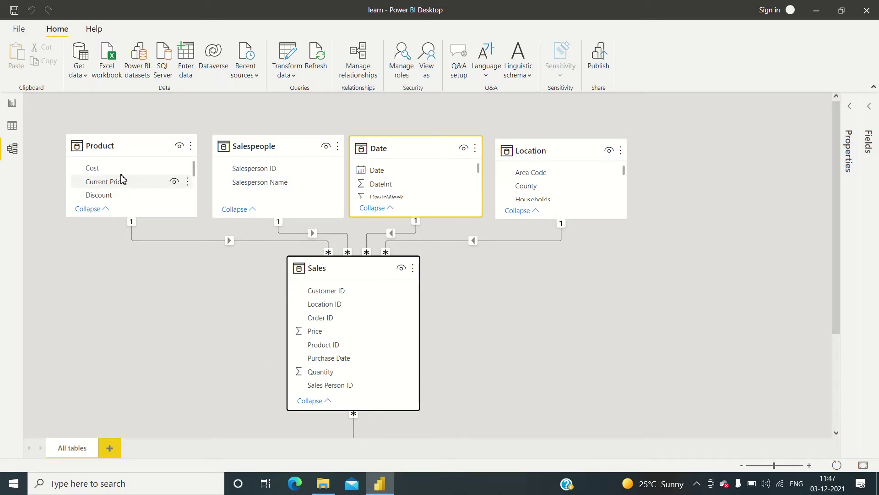
pyautogui.scroll(-3, 121, 177)
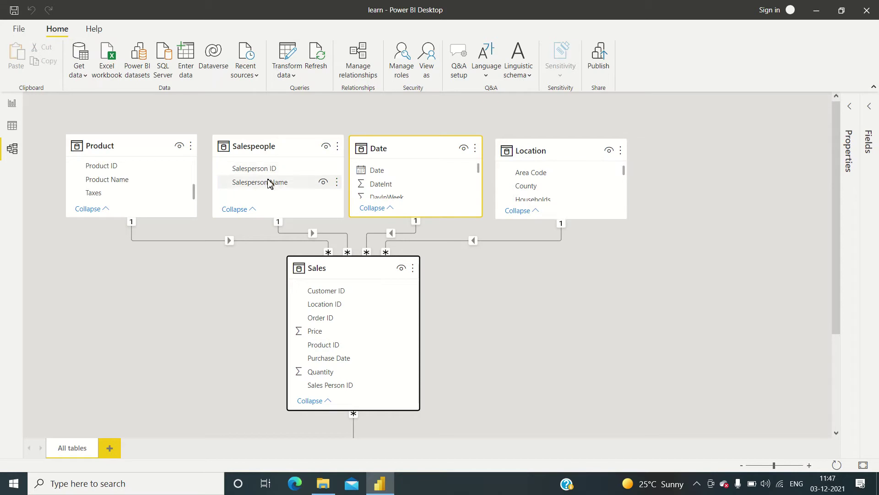
pyautogui.scroll(-2, 359, 330)
pyautogui.scroll(2, 355, 339)
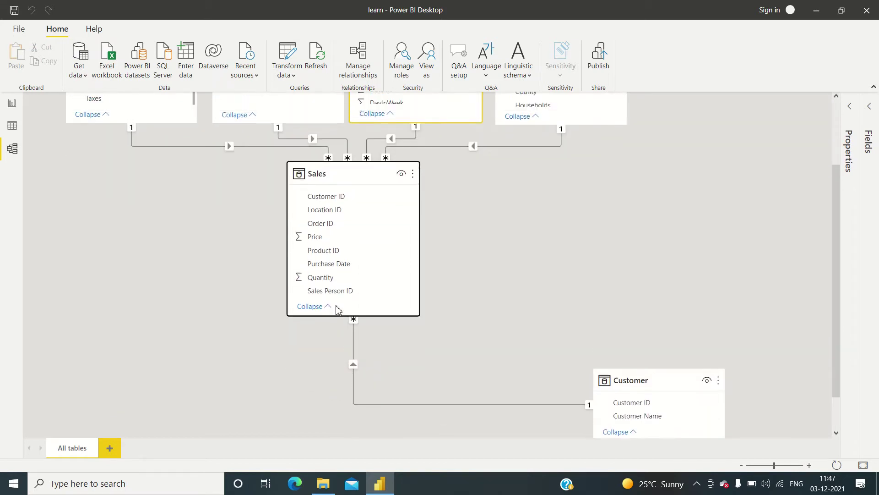
pyautogui.scroll(-2, 339, 311)
pyautogui.moveTo(647, 360); pyautogui.dragTo(693, 168)
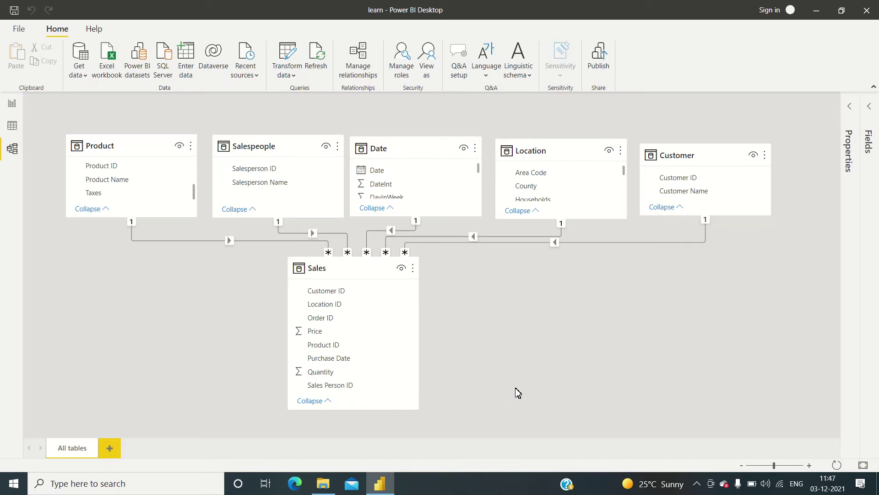
# Delete the relationships linking the Product, Salespeople and Date tables to Sales
pyautogui.rightClick(232, 249)
pyautogui.click(244, 251)
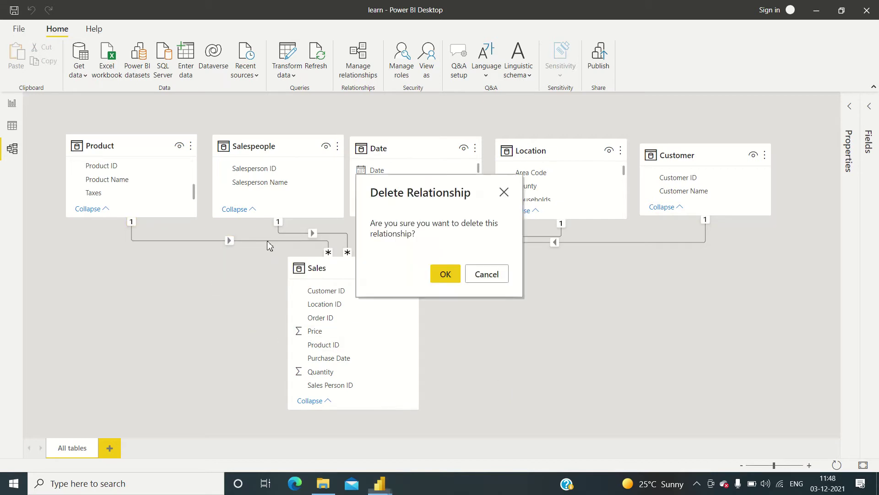
pyautogui.click(453, 276)
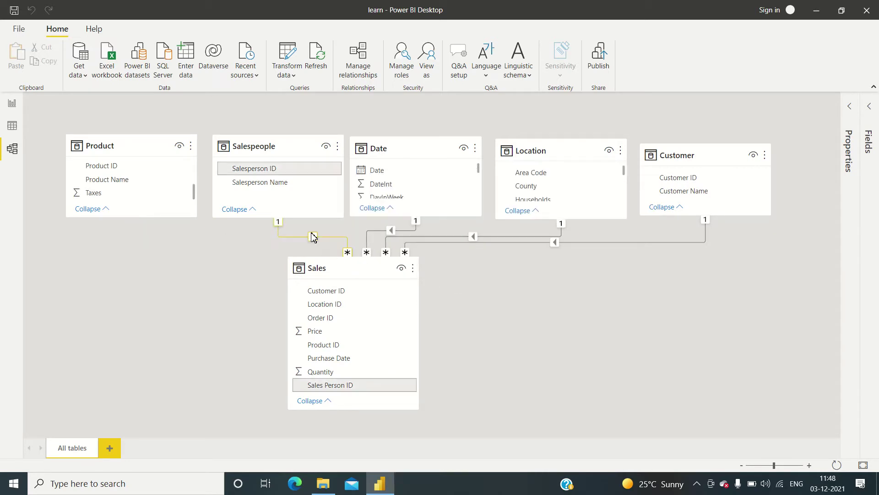
pyautogui.rightClick(313, 238)
pyautogui.click(327, 243)
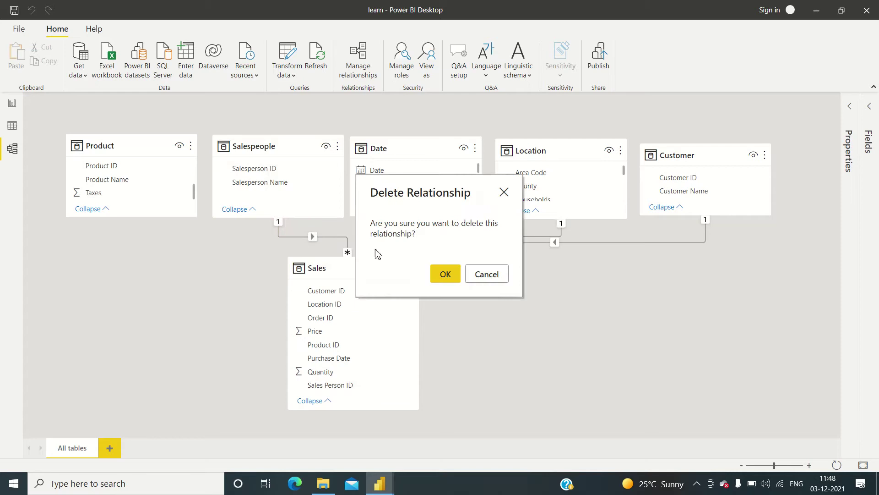
pyautogui.click(453, 276)
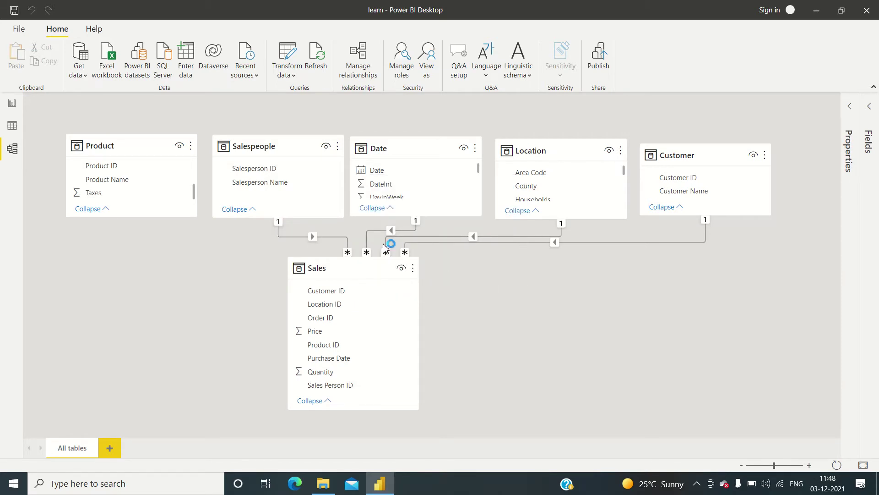
pyautogui.rightClick(394, 235)
pyautogui.click(413, 240)
pyautogui.click(447, 275)
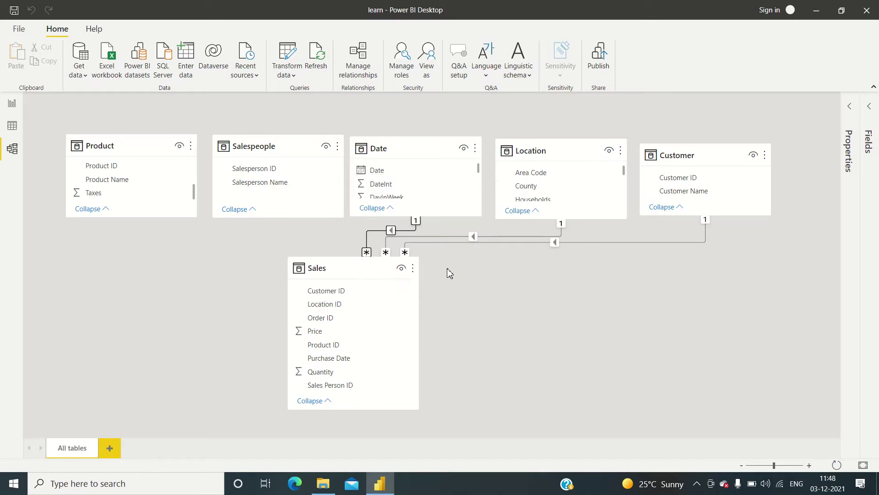
# Delete the relationships linking the Location and Customer tables to Sales
pyautogui.rightClick(475, 236)
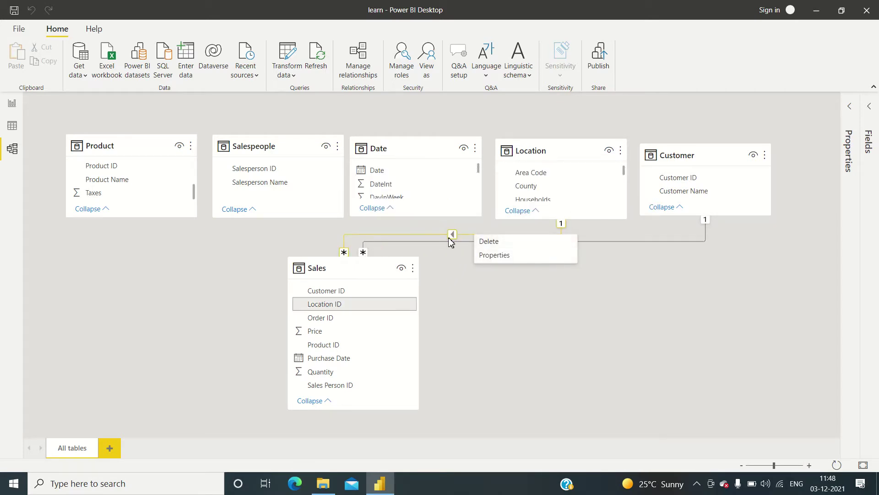
pyautogui.click(480, 243)
pyautogui.click(444, 274)
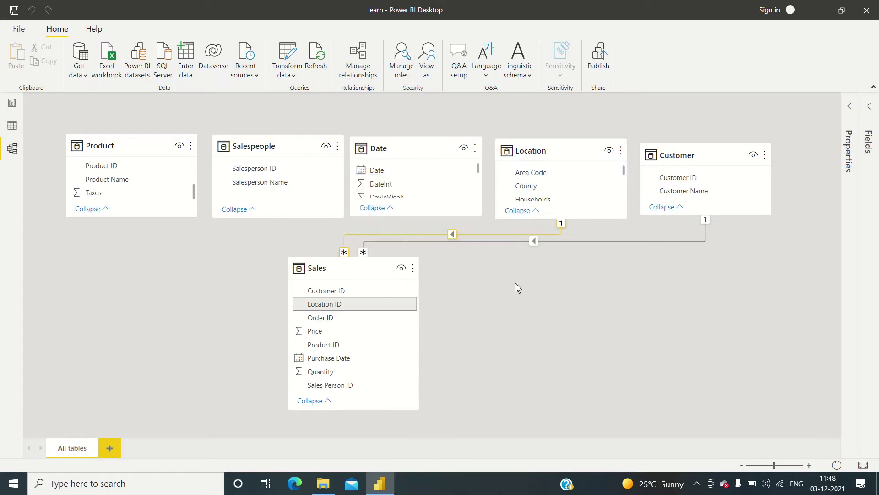
pyautogui.rightClick(533, 242)
pyautogui.click(541, 249)
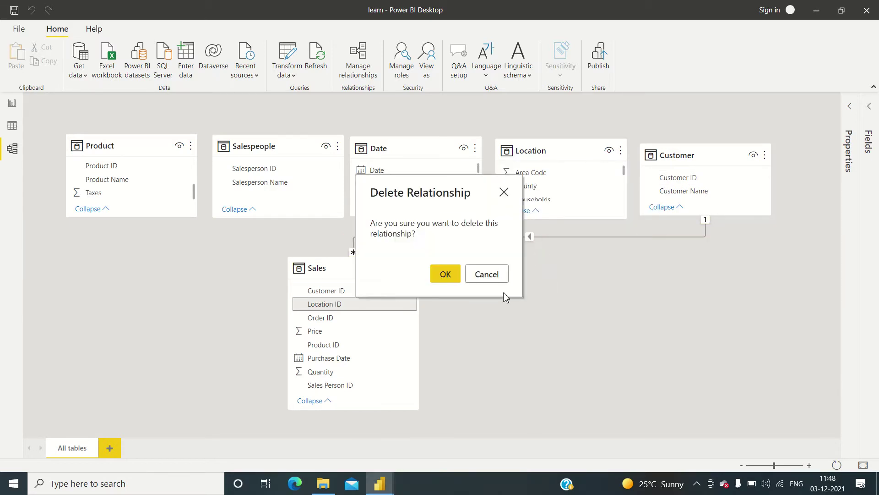
pyautogui.click(450, 278)
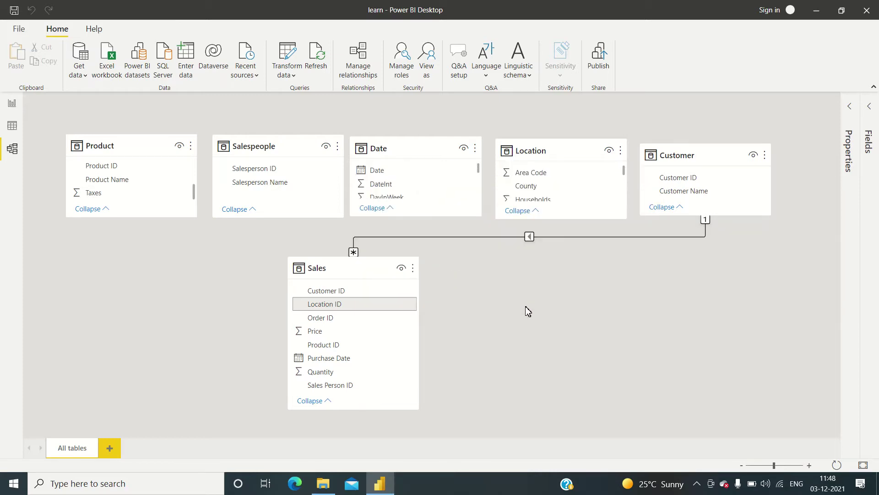
# Move the unlinked Sales table slightly closer to the row of tables above it
pyautogui.click(143, 155)
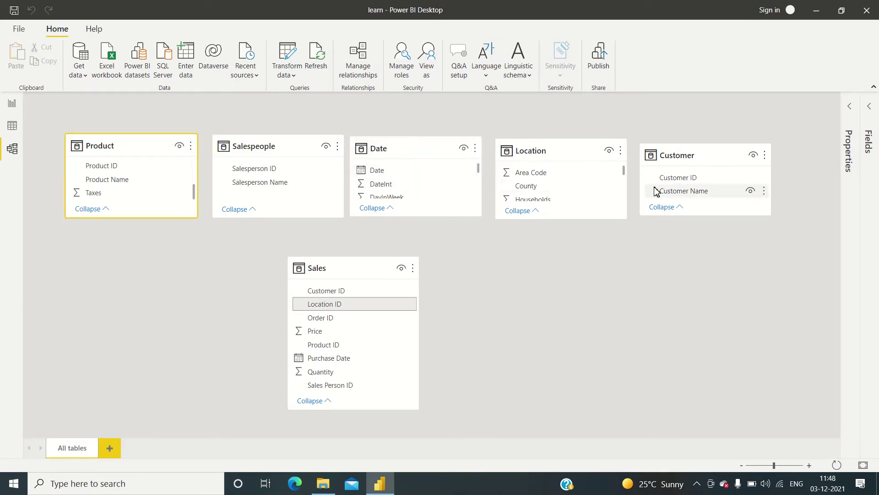
pyautogui.moveTo(349, 270); pyautogui.dragTo(362, 259)
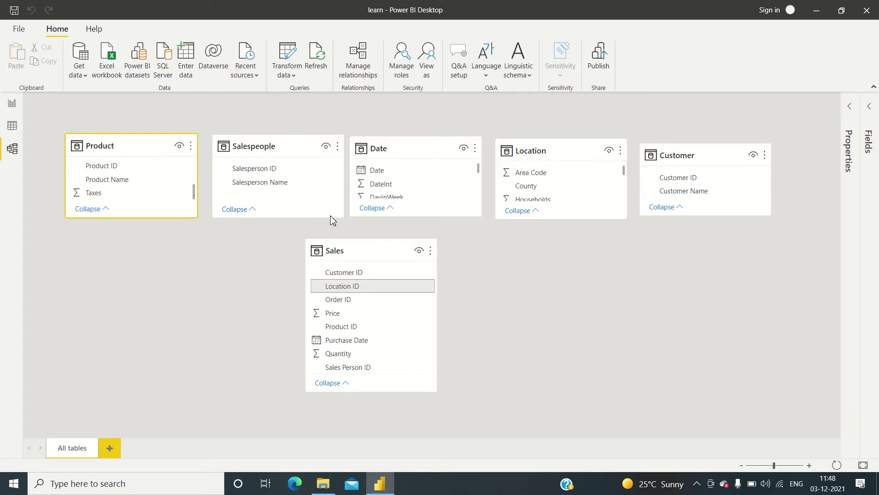
pyautogui.click(381, 258)
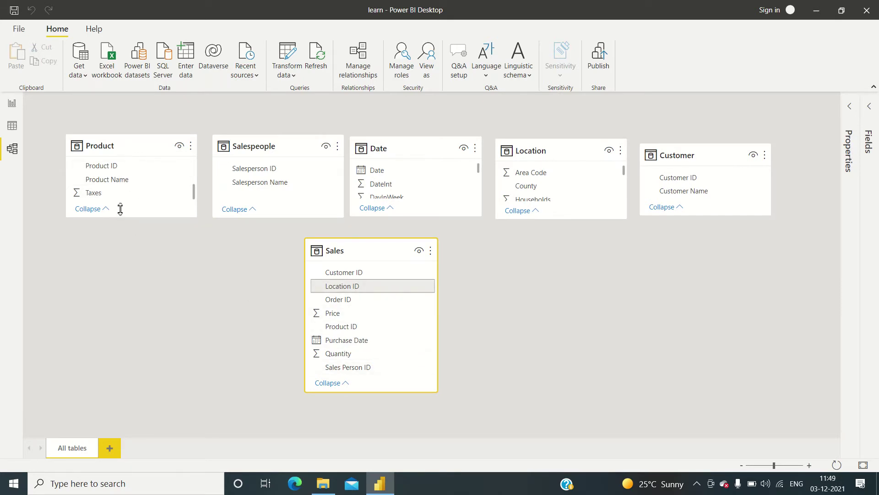
# Relate Product ID and Salesperson ID to Product ID and Sales Person ID in Sales, and lower the Sales table to space out the connectors
pyautogui.click(123, 172)
pyautogui.moveTo(123, 172); pyautogui.dragTo(335, 332)
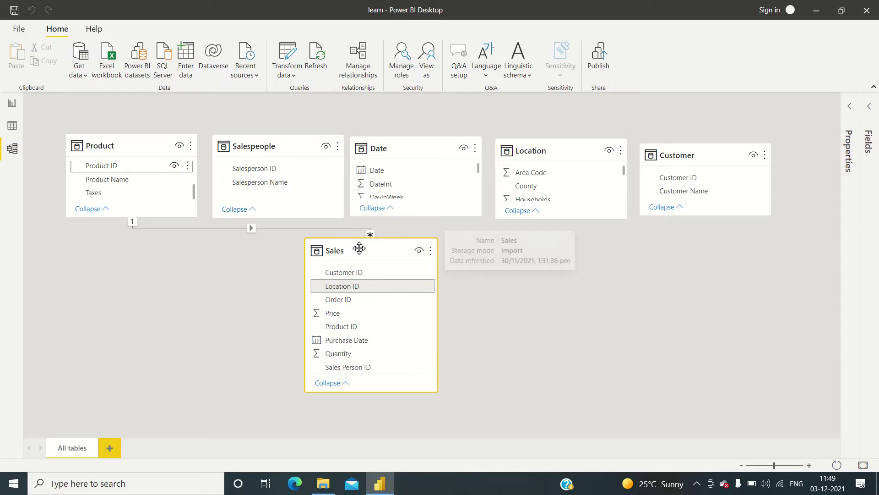
pyautogui.click(354, 286)
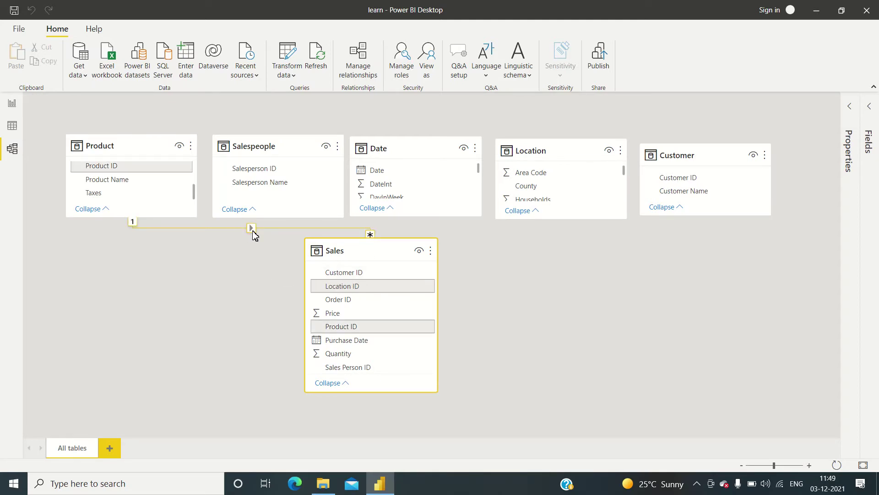
pyautogui.moveTo(269, 169); pyautogui.dragTo(352, 370)
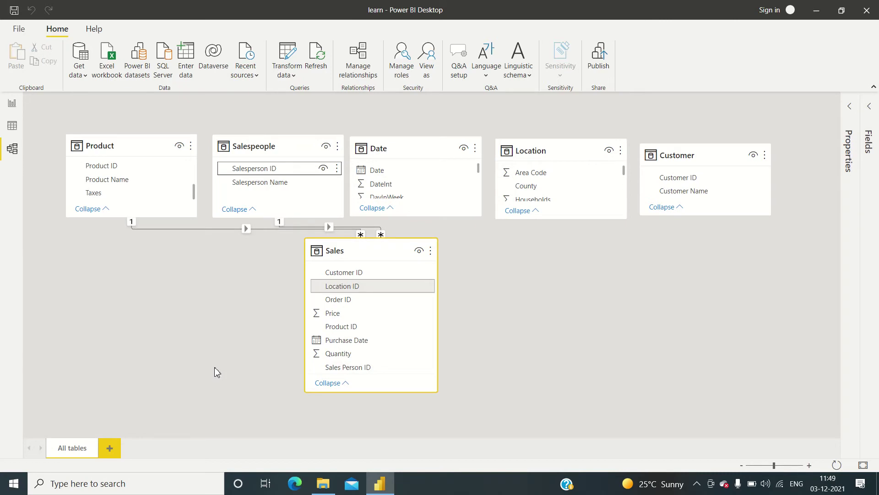
pyautogui.moveTo(394, 257); pyautogui.dragTo(385, 293)
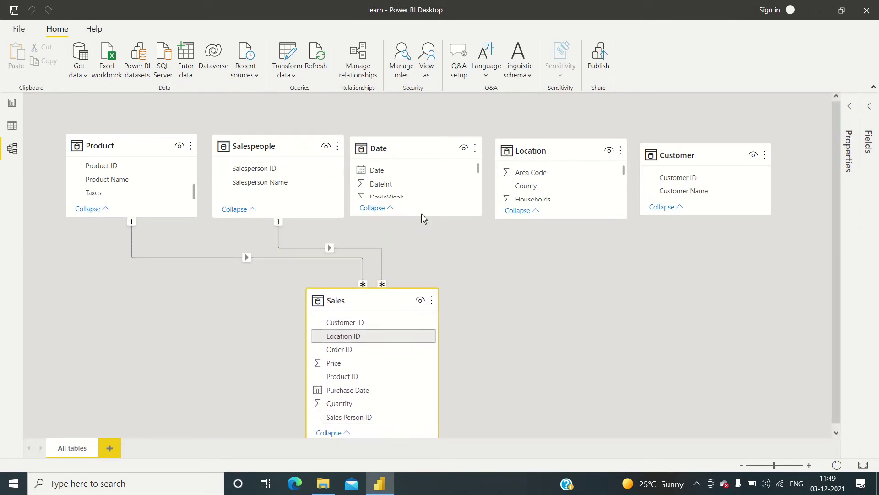
# Relate Date to Purchase Date in Sales, and link Location ID and Customer ID to their matching Sales fields
pyautogui.moveTo(378, 172); pyautogui.dragTo(346, 391)
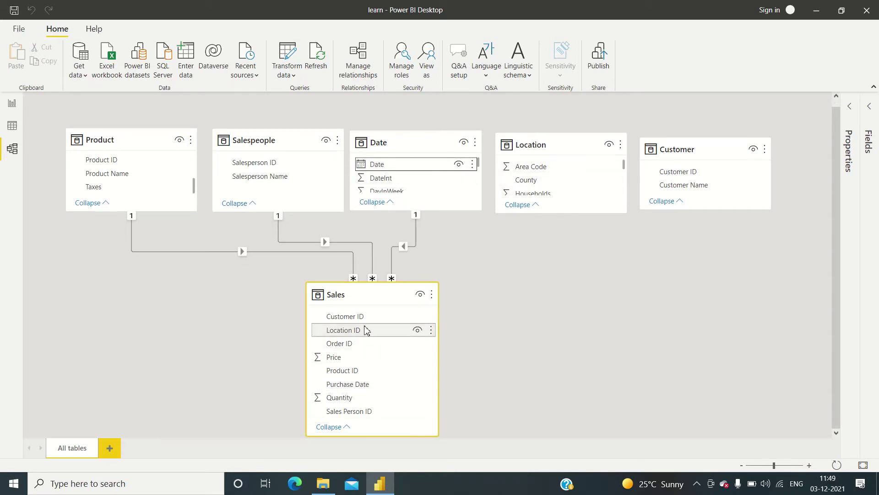
pyautogui.scroll(-1, 565, 173)
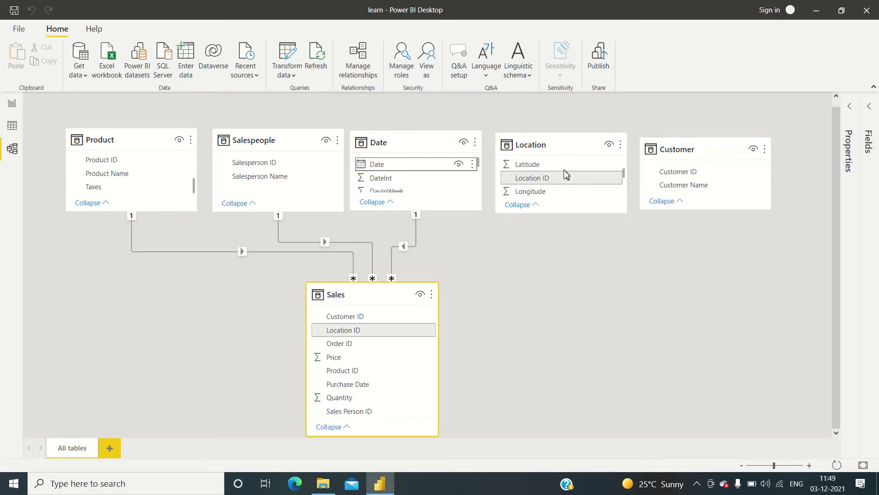
pyautogui.moveTo(561, 178); pyautogui.dragTo(384, 329)
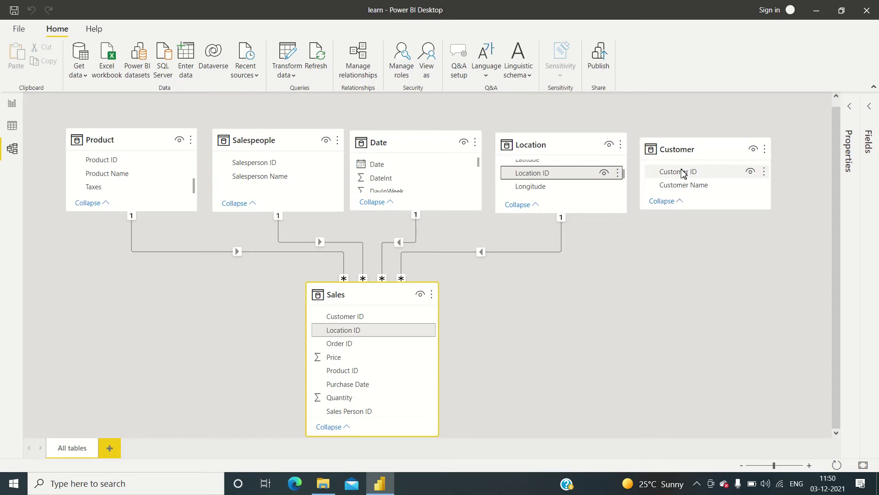
pyautogui.moveTo(682, 173); pyautogui.dragTo(373, 314)
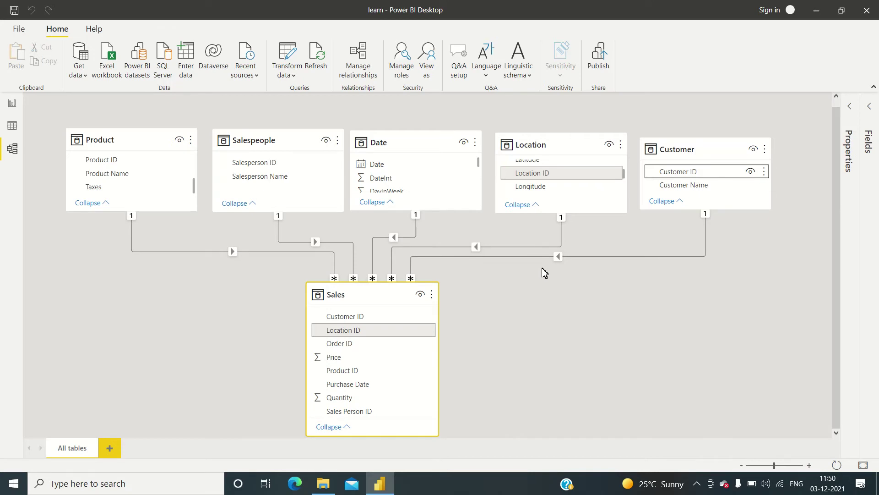
# Shift the Sales table slightly toward the middle beneath the five related tables and clear the selection
pyautogui.rightClick(625, 176)
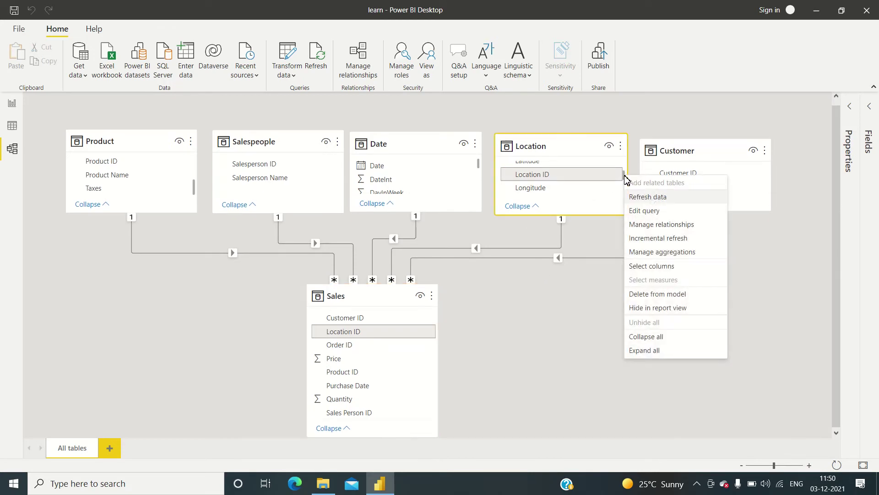
pyautogui.click(579, 353)
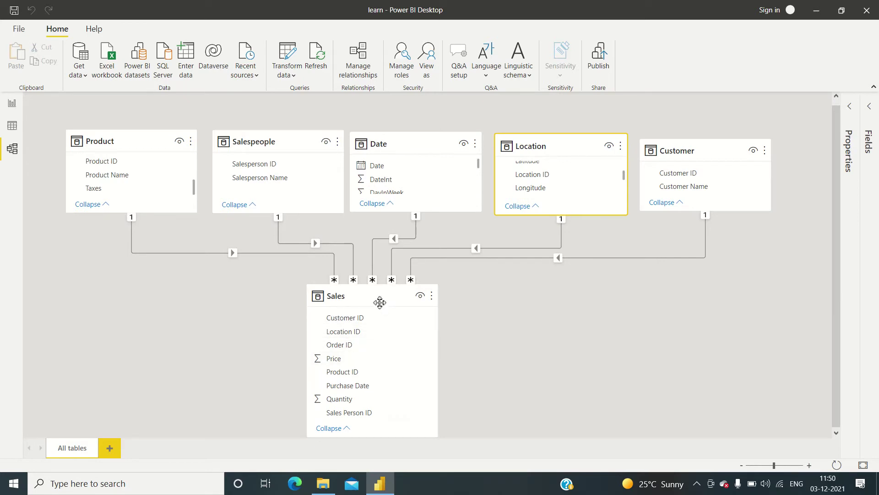
pyautogui.moveTo(379, 300); pyautogui.dragTo(398, 298)
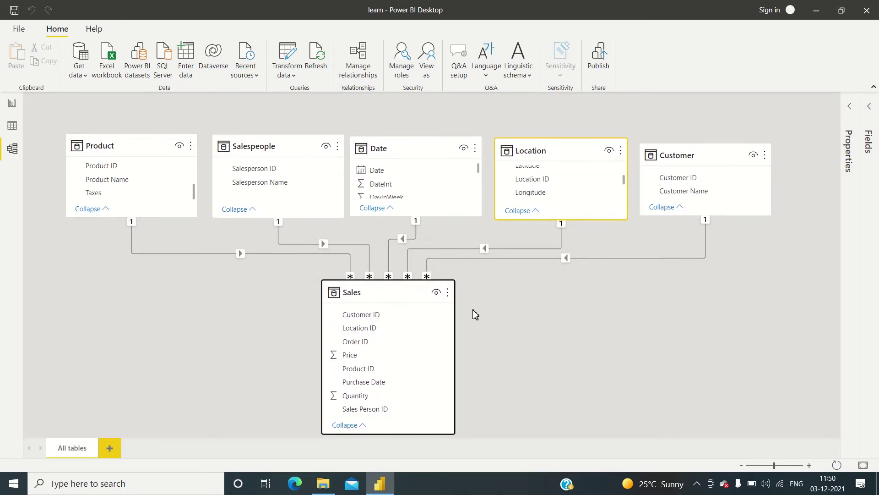
pyautogui.click(556, 310)
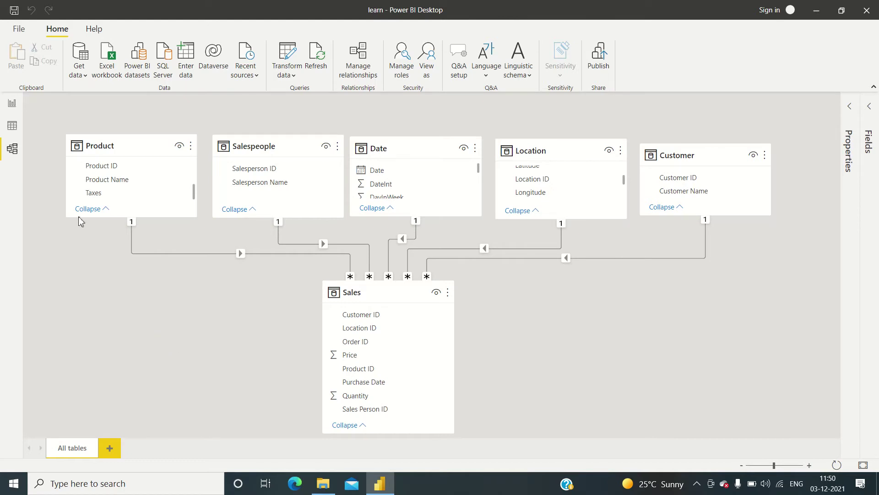
# Create a column chart on the report page showing Quantity from Sales by Customer Name from Customer
pyautogui.click(19, 129)
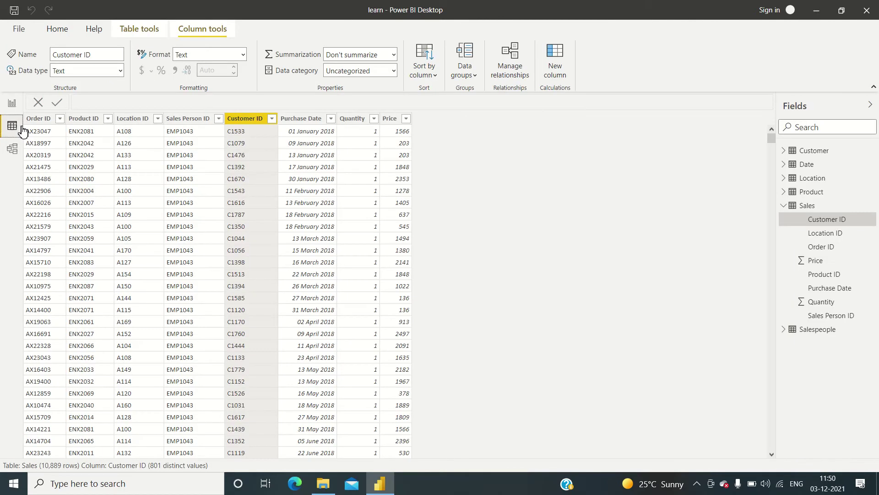
pyautogui.click(16, 105)
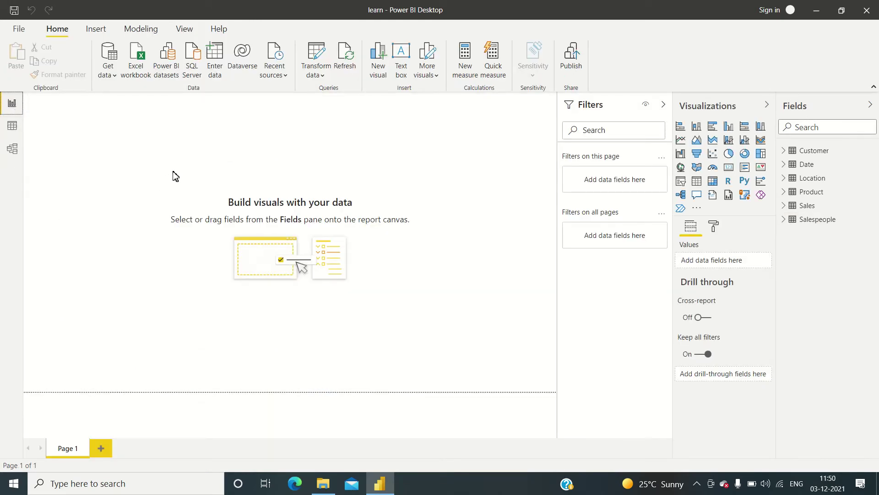
pyautogui.click(791, 209)
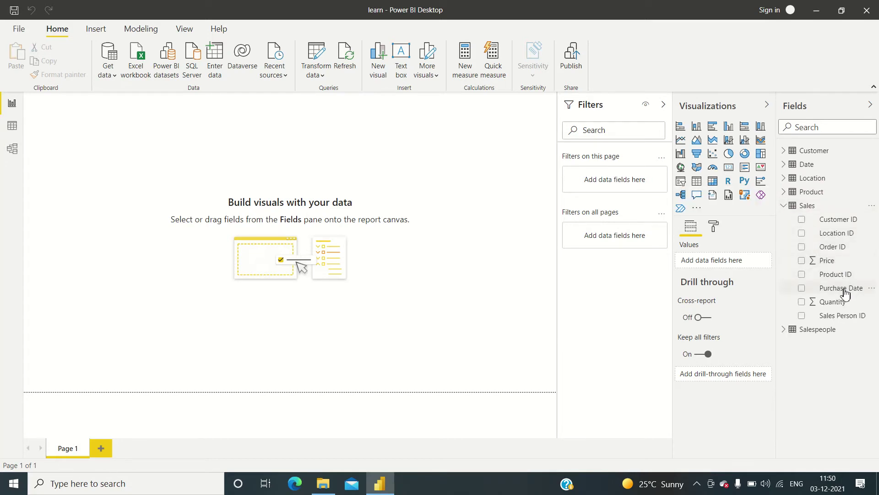
pyautogui.moveTo(840, 302); pyautogui.dragTo(325, 304)
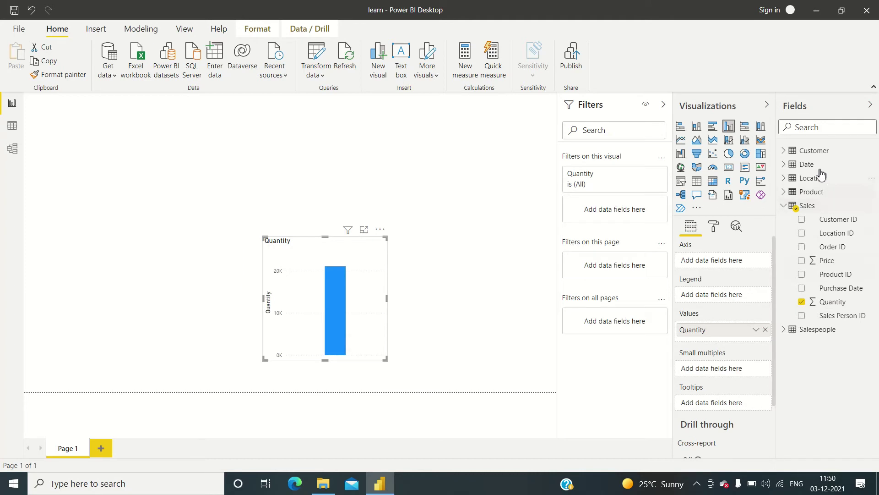
pyautogui.click(786, 152)
pyautogui.moveTo(841, 184); pyautogui.dragTo(719, 259)
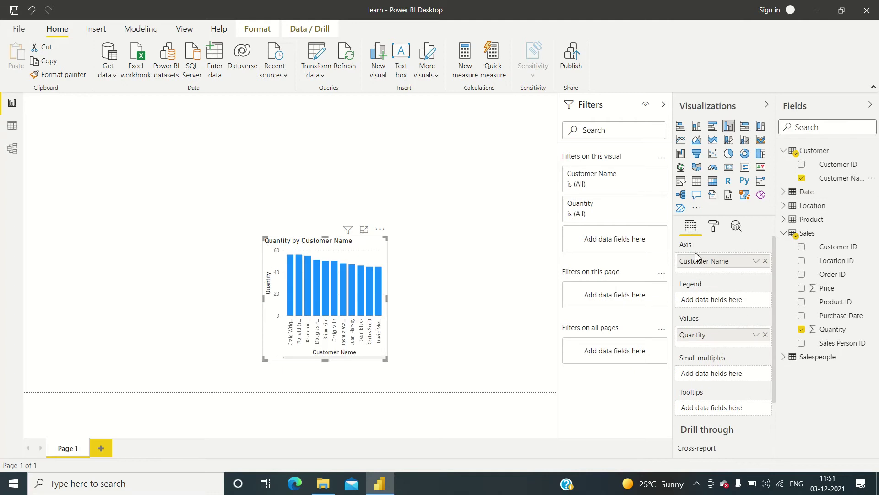
# Enlarge the Quantity by Customer Name chart on the left half of the page and convert it to a clustered bar chart
pyautogui.moveTo(306, 248); pyautogui.dragTo(124, 136)
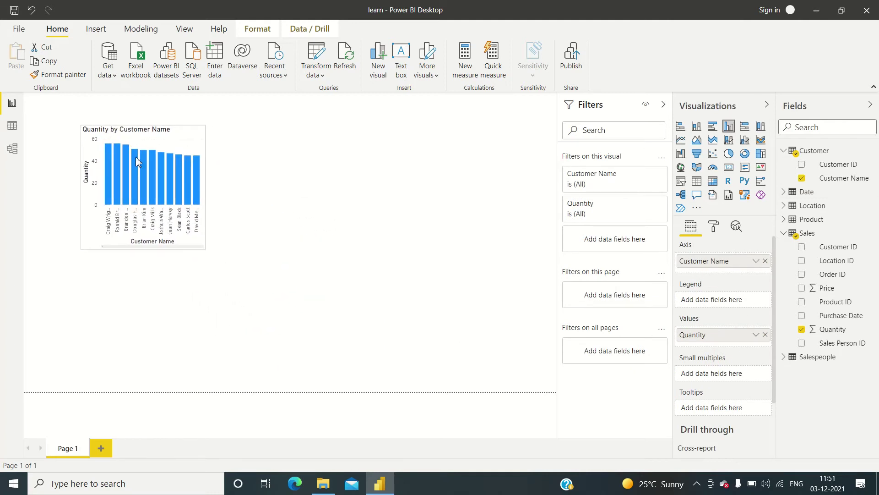
pyautogui.moveTo(211, 253); pyautogui.dragTo(351, 326)
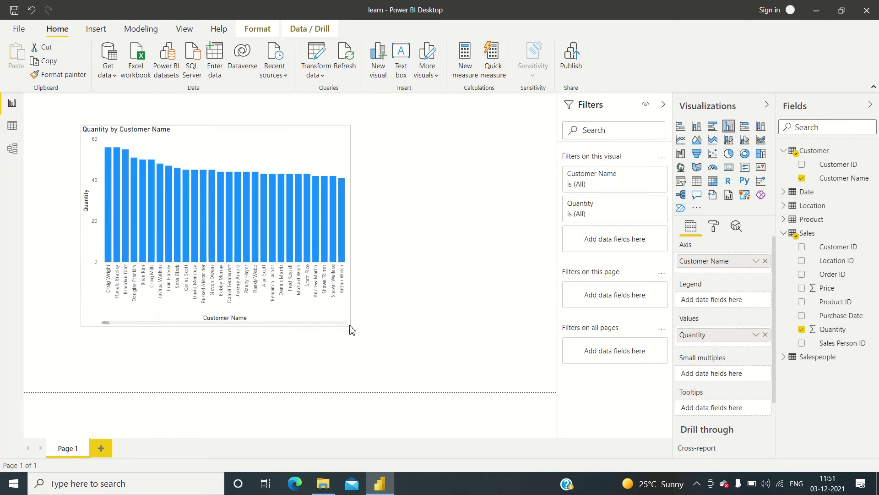
pyautogui.click(713, 126)
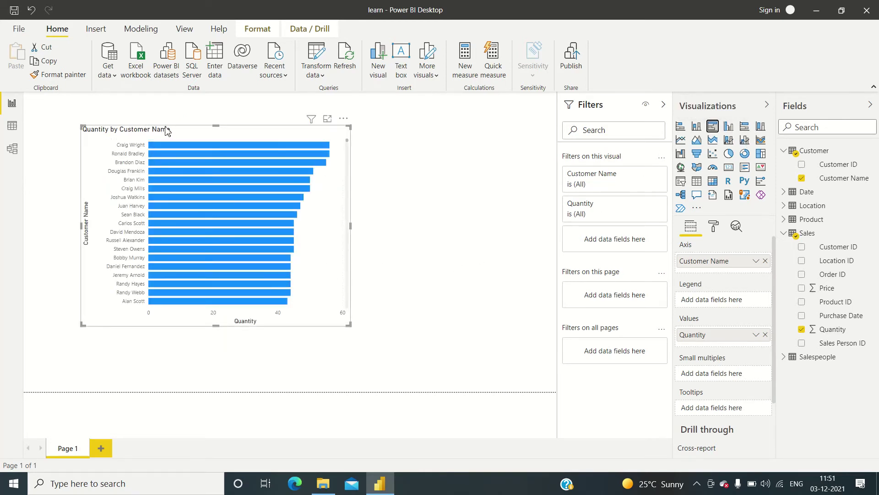
pyautogui.moveTo(179, 133); pyautogui.dragTo(144, 132)
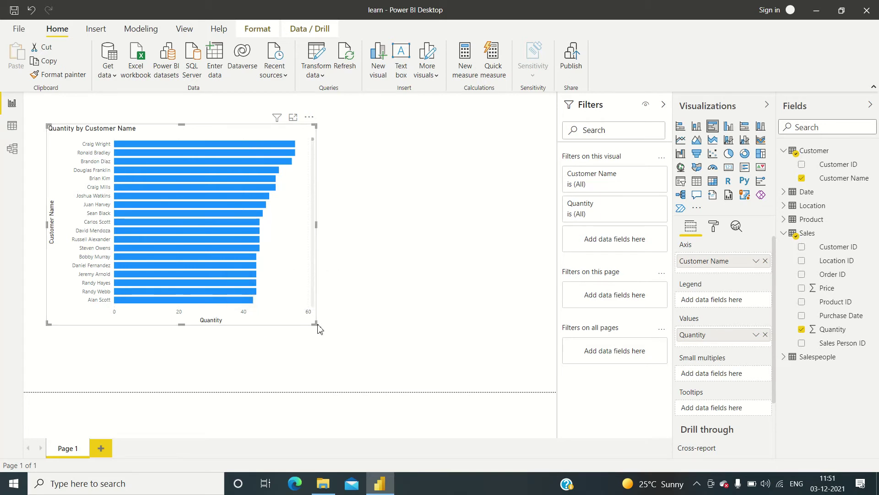
pyautogui.moveTo(319, 328); pyautogui.dragTo(304, 317)
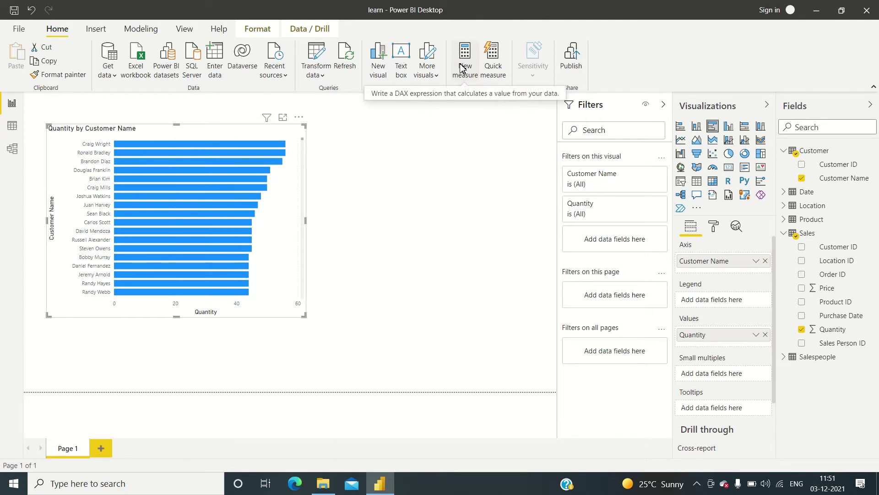
pyautogui.moveTo(210, 131); pyautogui.dragTo(200, 133)
pyautogui.click(360, 190)
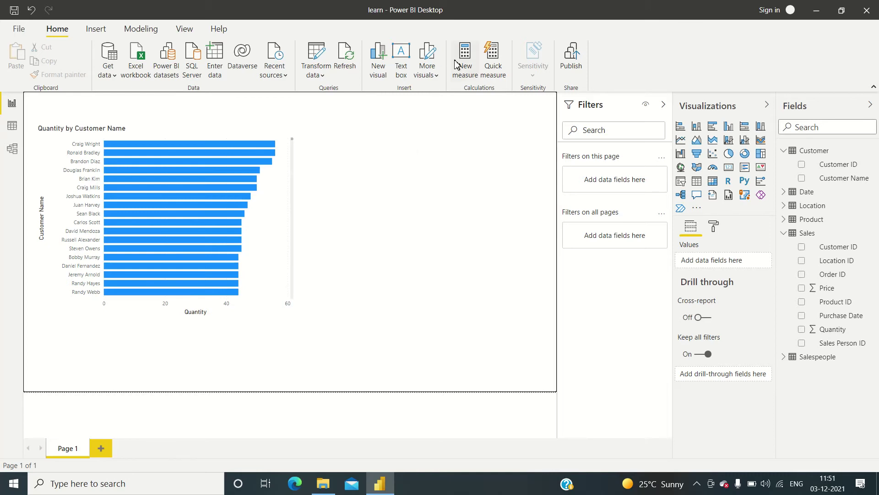
# Add a new measure to the Sales table
pyautogui.click(806, 232)
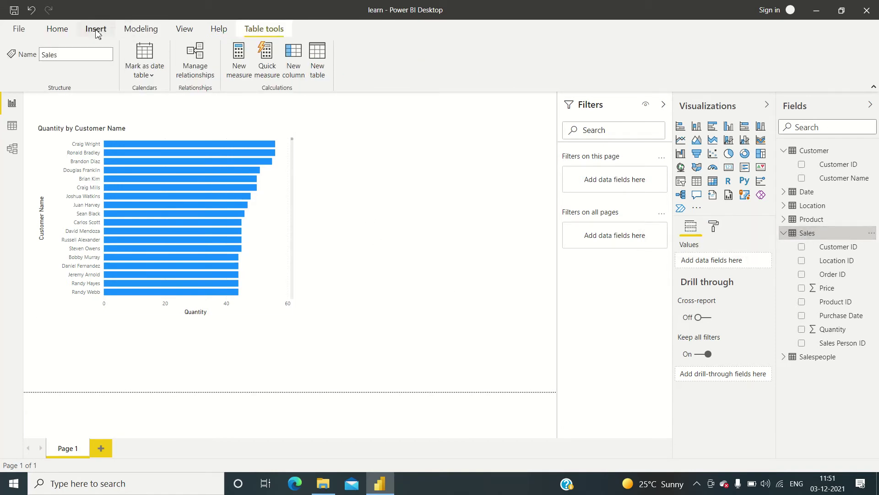
pyautogui.click(58, 29)
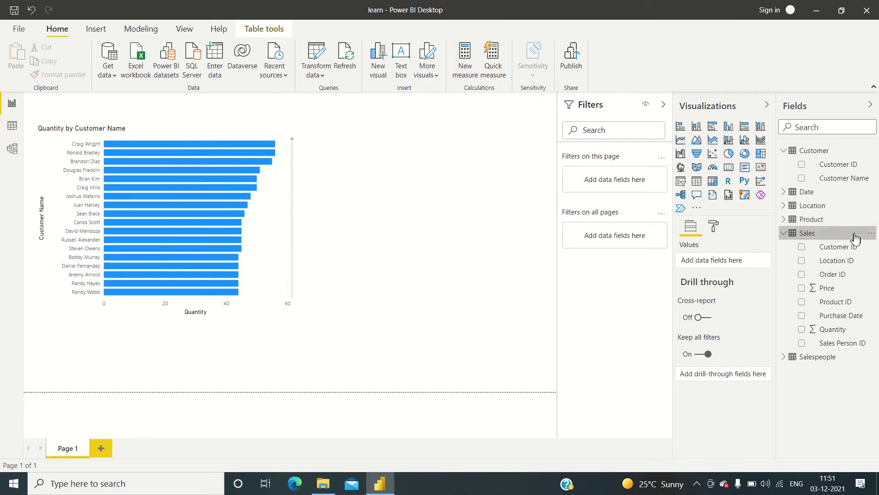
pyautogui.click(871, 234)
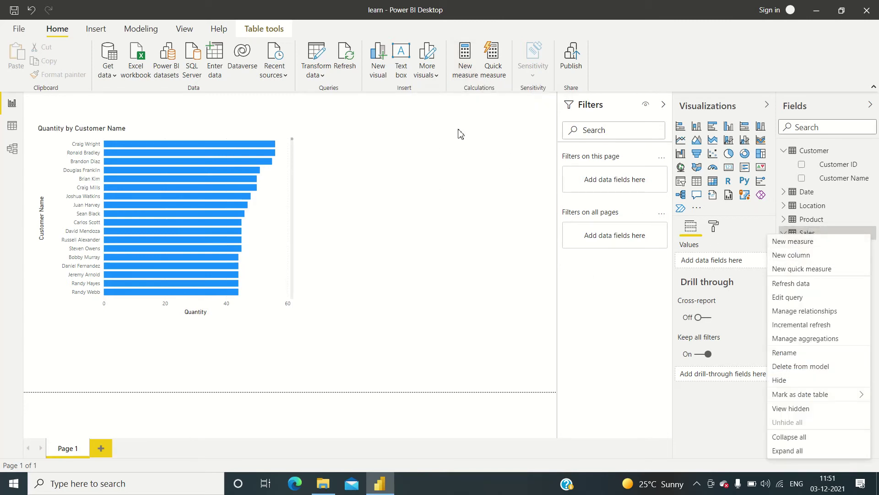
pyautogui.click(785, 242)
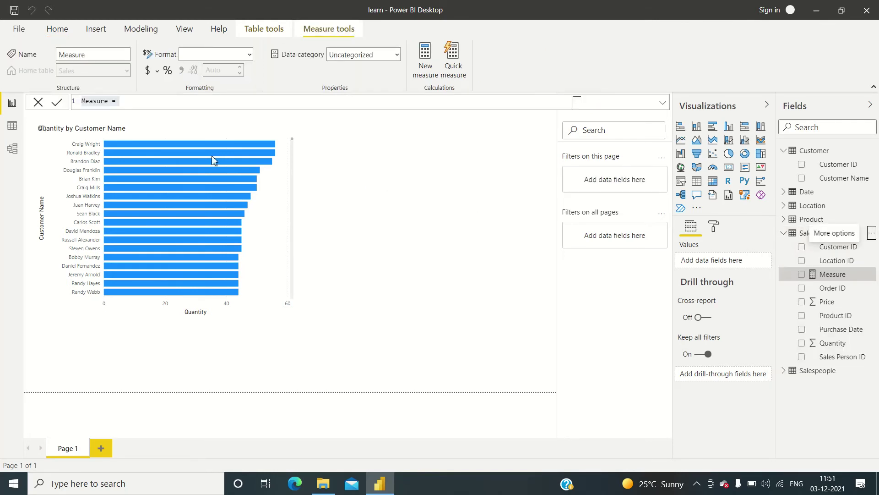
# Define the new measure as Sales Quantity = SUM(Sales[Quantity])
pyautogui.click(87, 102)
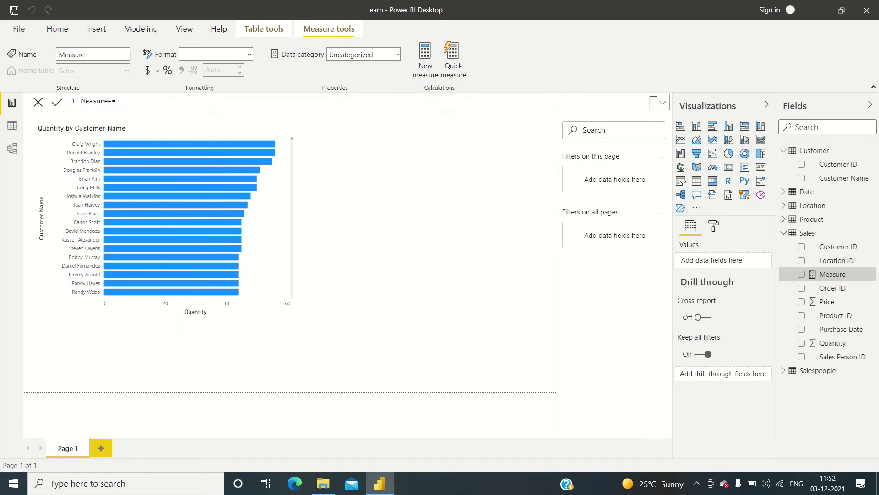
pyautogui.moveTo(115, 104); pyautogui.dragTo(88, 103)
pyautogui.write('Sales Quantity')
pyautogui.write('sum')
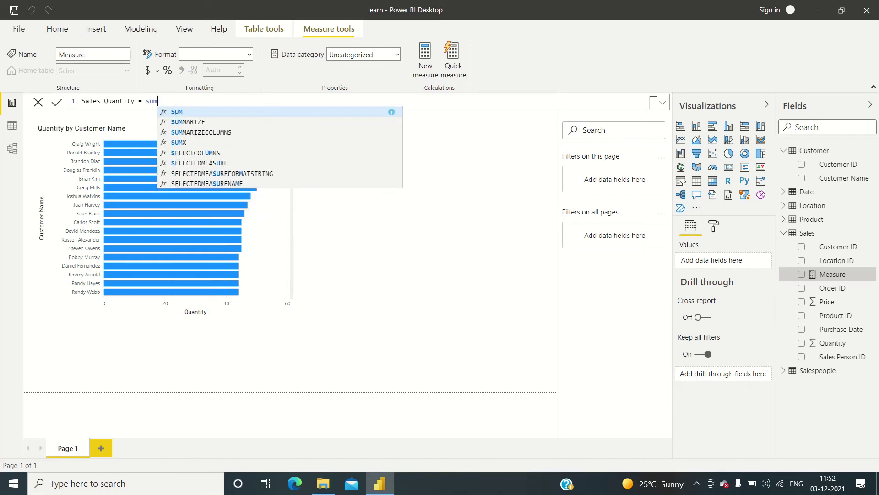
pyautogui.press('Tab')
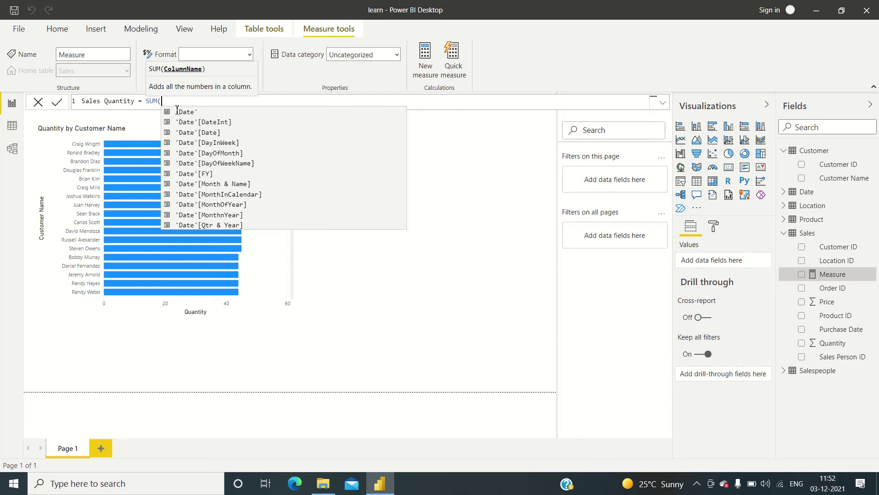
pyautogui.write('sal')
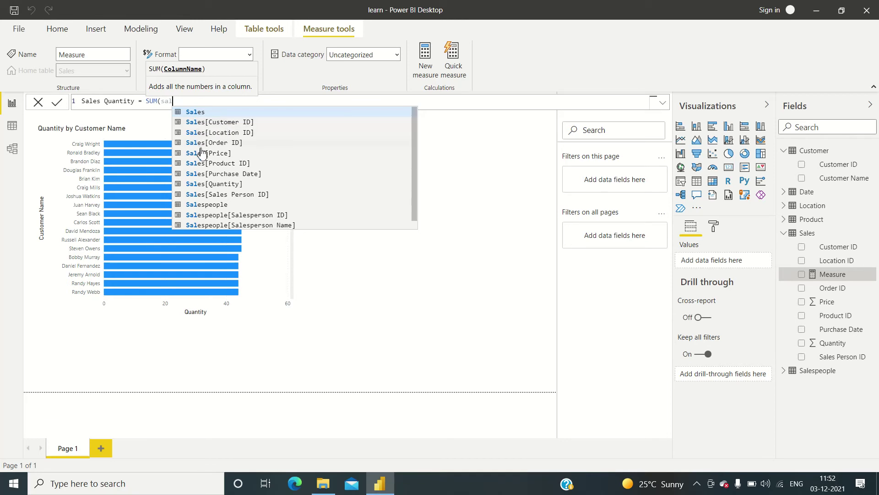
pyautogui.click(200, 185)
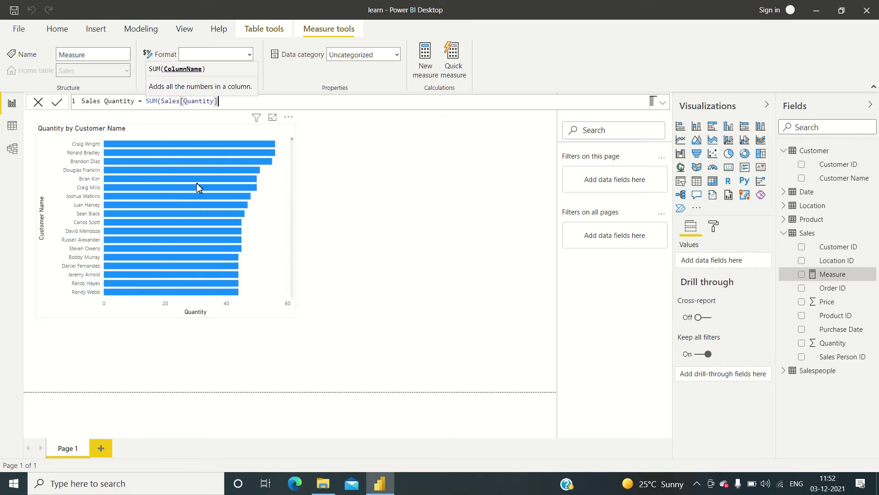
pyautogui.write(')')
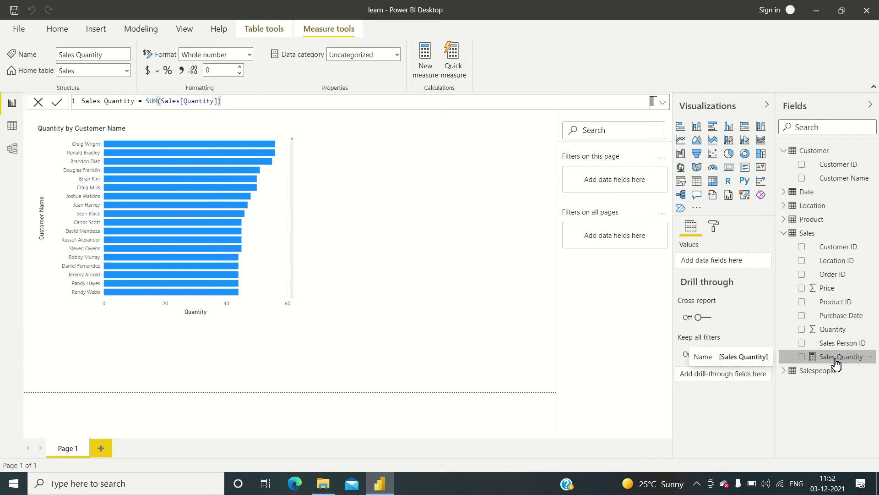
# Build a clustered bar chart of the Sales Quantity measure by Customer Name beside the existing Quantity chart
pyautogui.moveTo(835, 361); pyautogui.dragTo(465, 241)
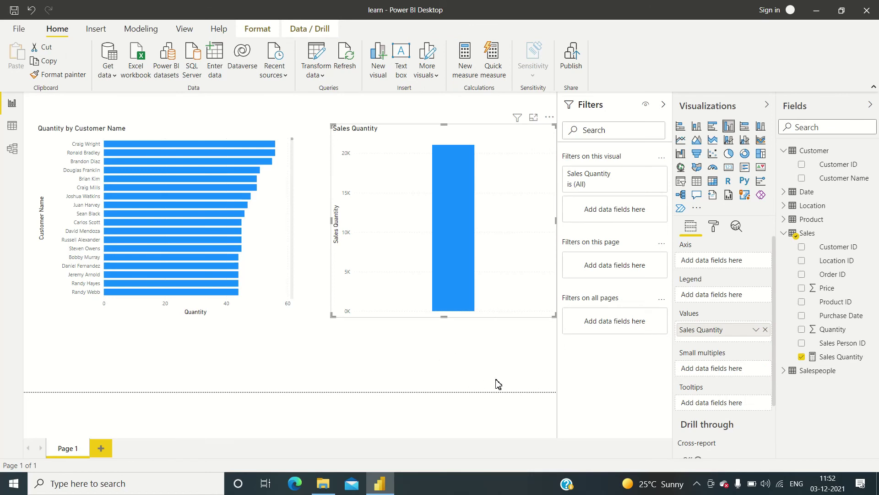
pyautogui.moveTo(840, 177); pyautogui.dragTo(728, 261)
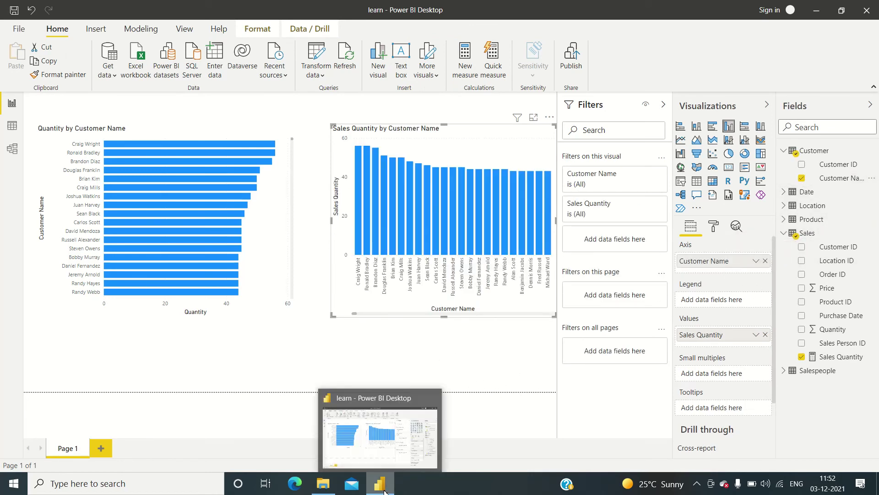
pyautogui.click(712, 126)
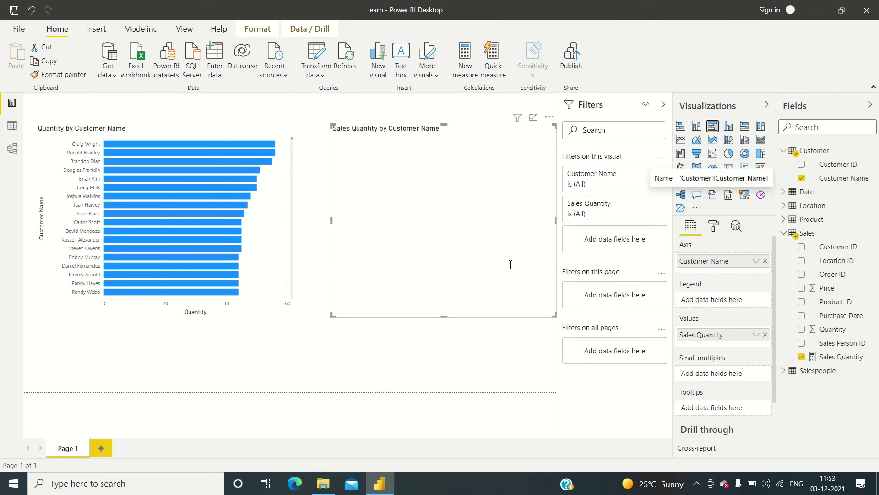
pyautogui.moveTo(427, 135); pyautogui.dragTo(407, 136)
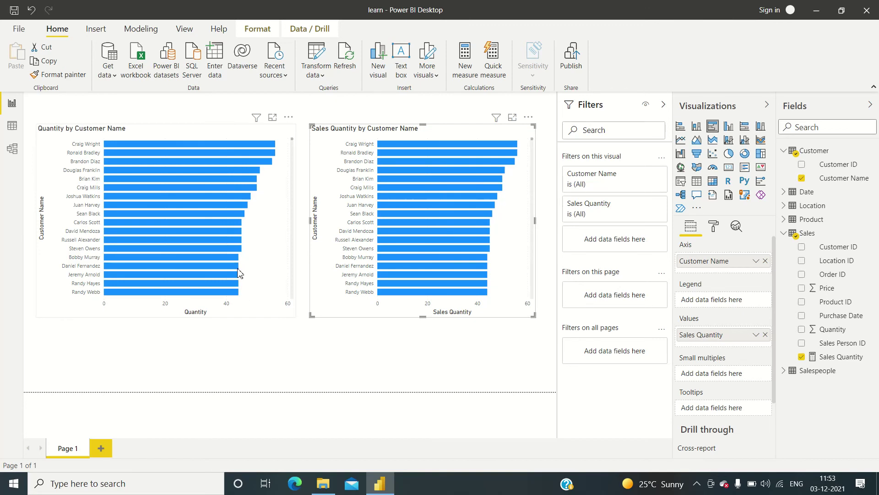
# Compare the fields and bars of the Quantity chart with those of the Sales Quantity chart
pyautogui.click(251, 130)
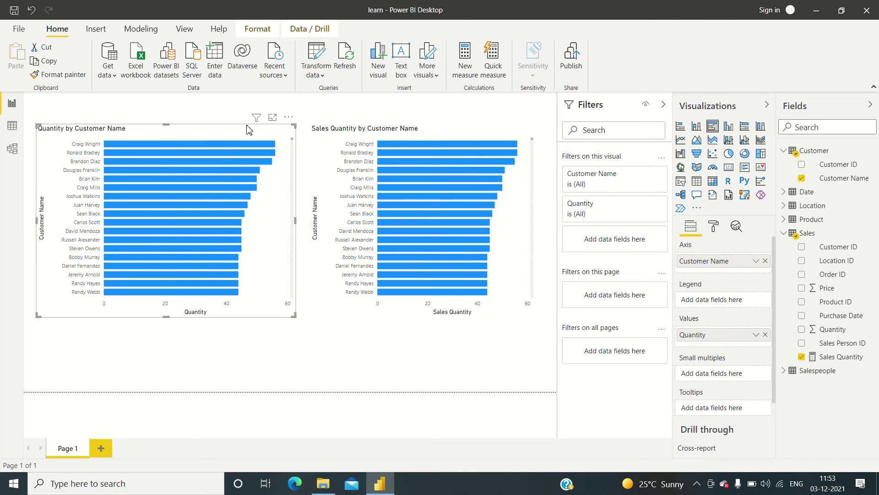
pyautogui.click(383, 132)
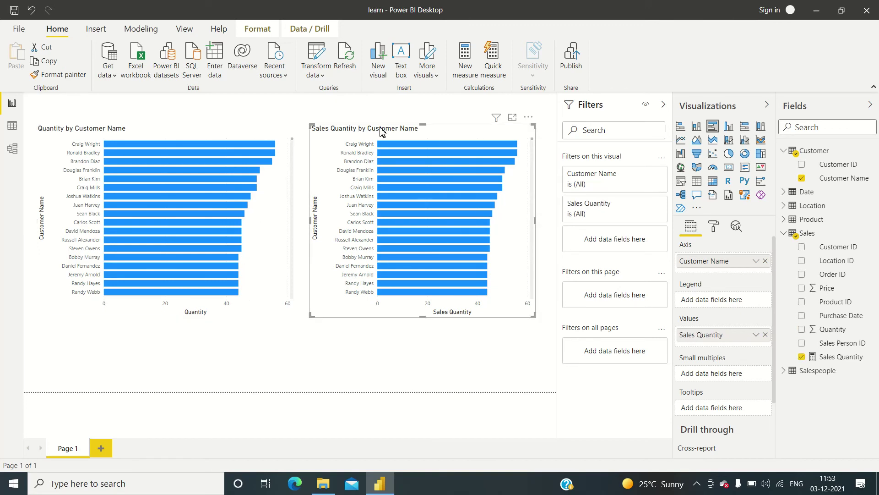
pyautogui.click(277, 131)
pyautogui.click(362, 131)
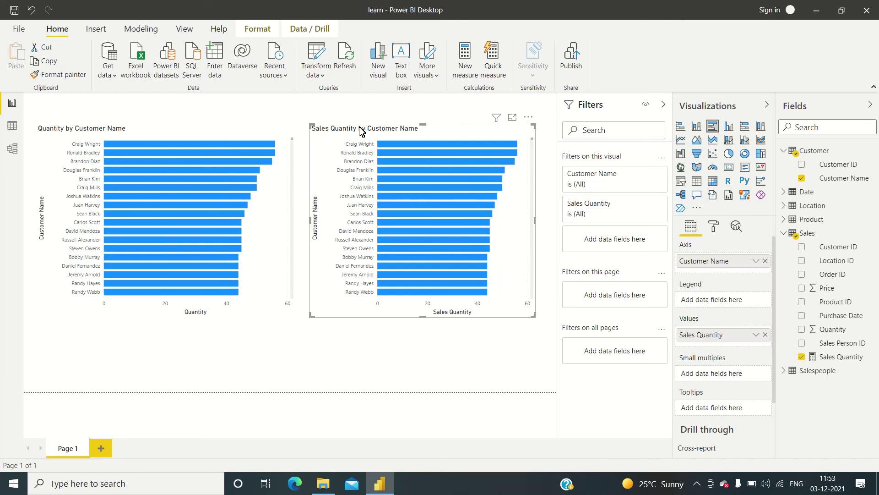
pyautogui.click(824, 237)
pyautogui.rightClick(824, 236)
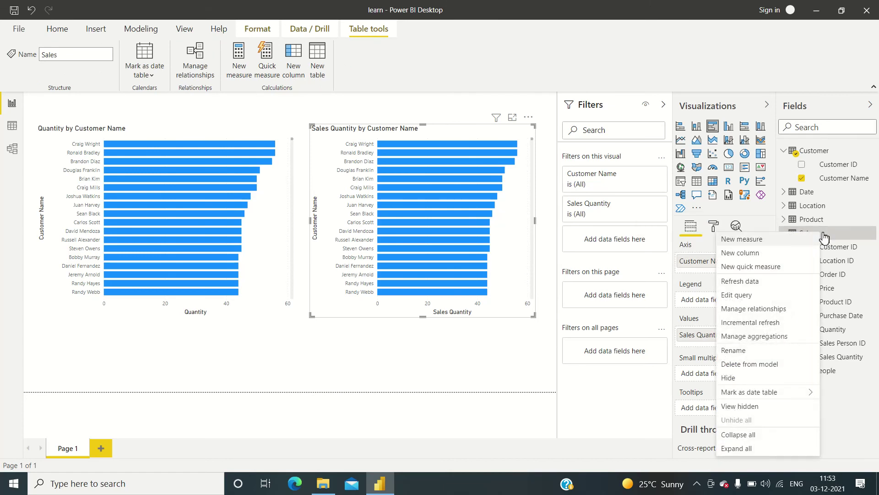
pyautogui.click(840, 417)
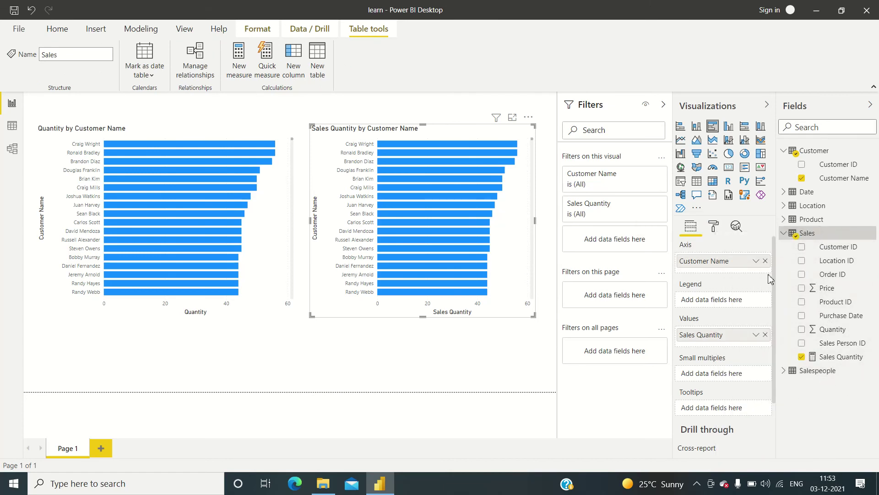
pyautogui.click(786, 235)
pyautogui.click(788, 236)
# Review the table relationships in the model and the Sales table data, and return to the report
pyautogui.click(13, 149)
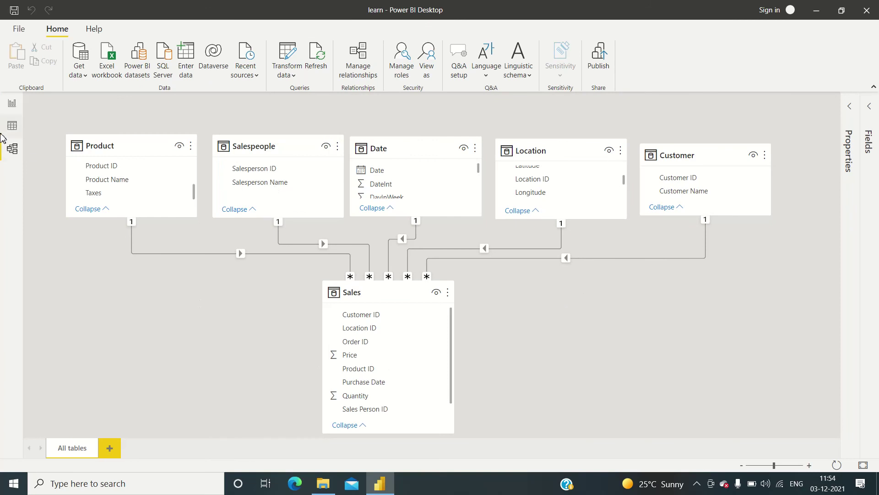
pyautogui.click(13, 126)
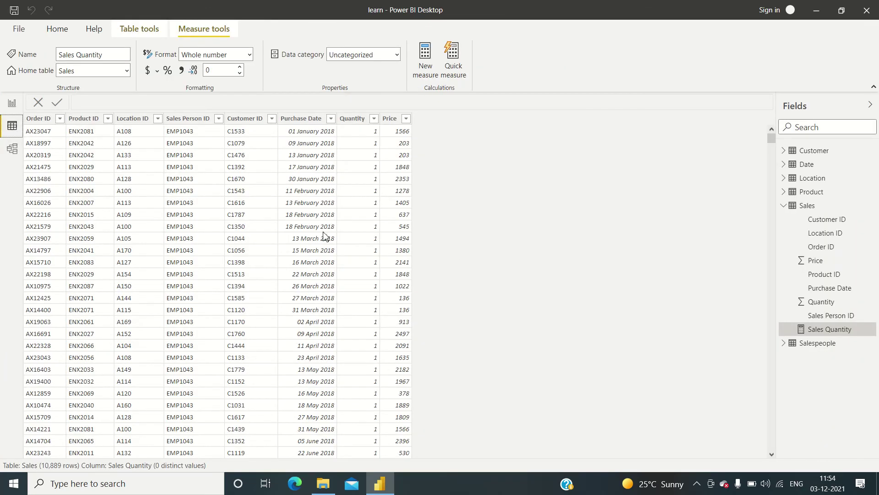
pyautogui.click(12, 104)
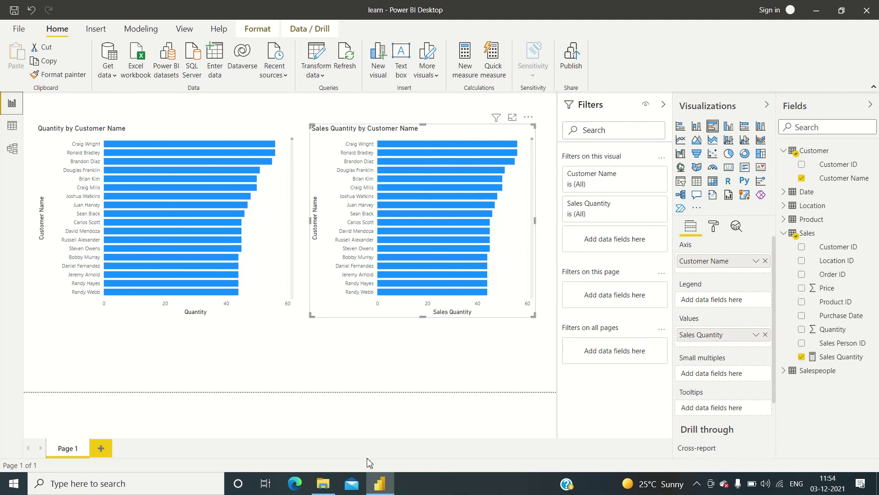
pyautogui.click(696, 485)
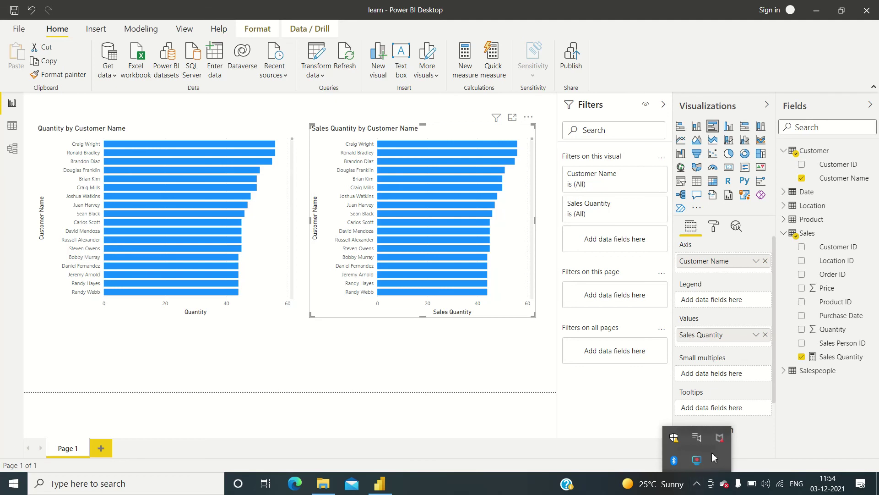